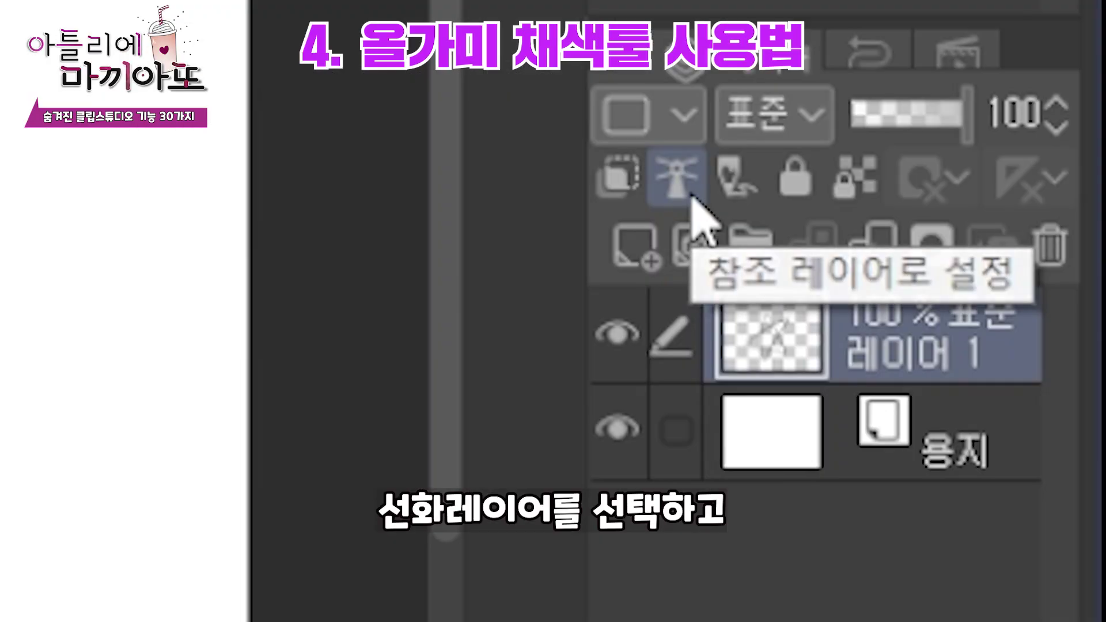
Set the line art layer 레이어 1 as the reference layer and add a new raster layer directly above the paper layer
click(693, 197)
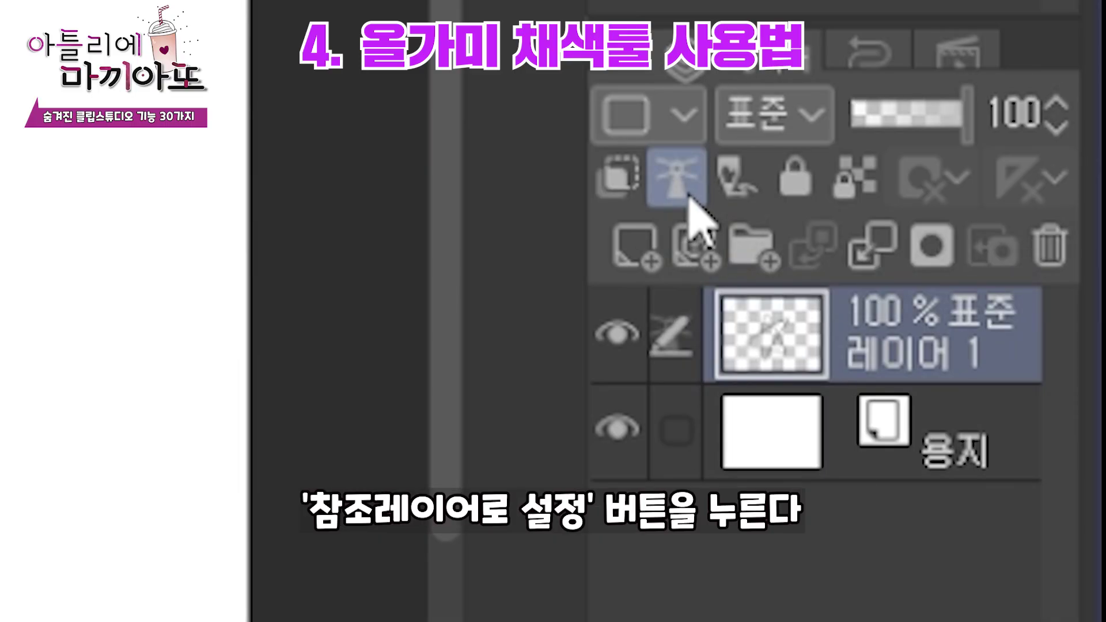
click(737, 445)
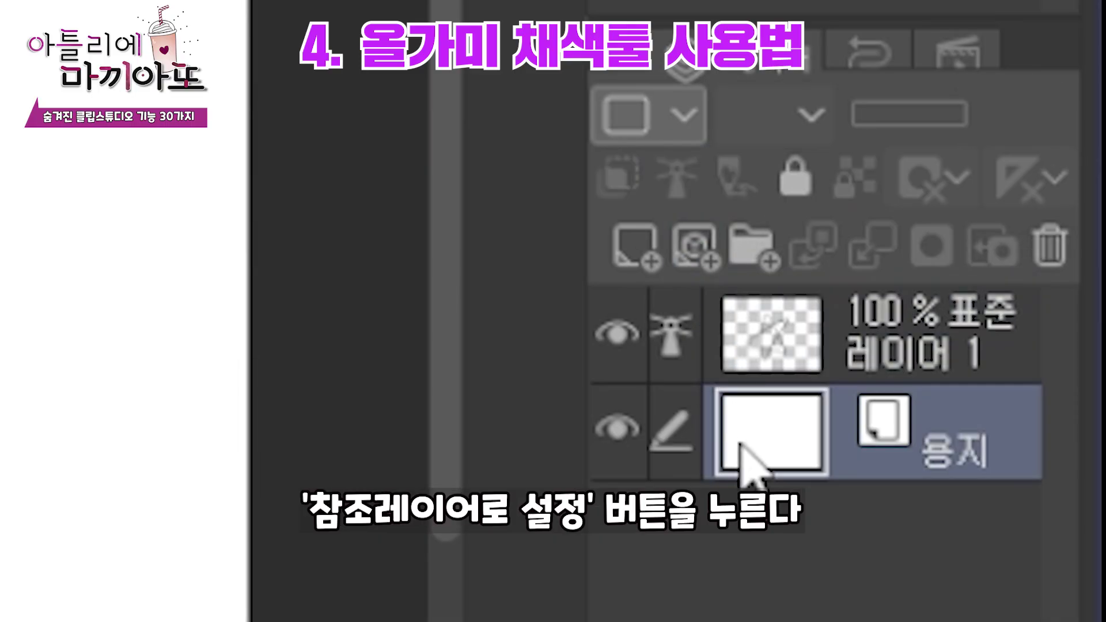
click(656, 262)
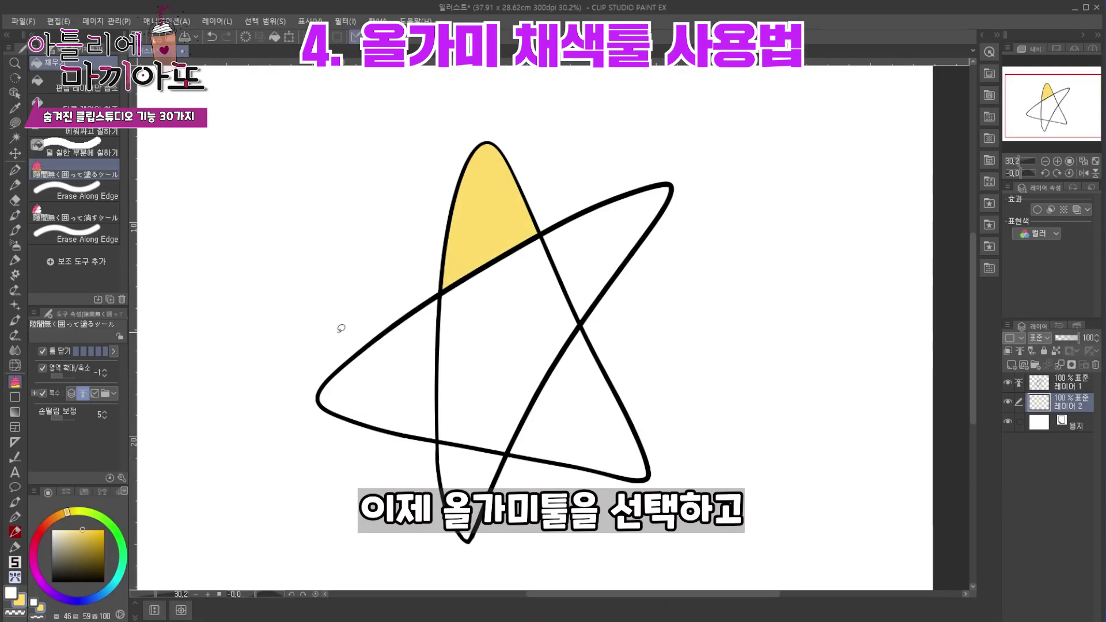
Fill the star's remaining enclosed areas with yellow using the gap-closing lasso fill sub tool
mouse_move(338, 323)
mouse_down()
mouse_move(292, 420)
mouse_move(605, 128)
mouse_up()
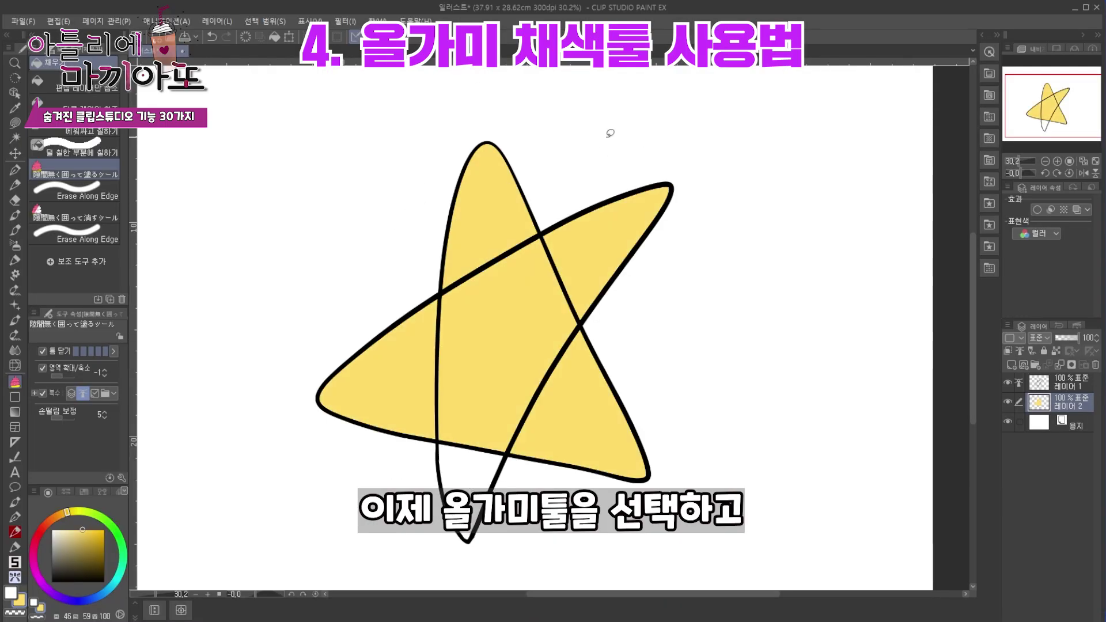
mouse_move(515, 373)
mouse_down()
mouse_move(430, 560)
mouse_move(496, 305)
mouse_up()
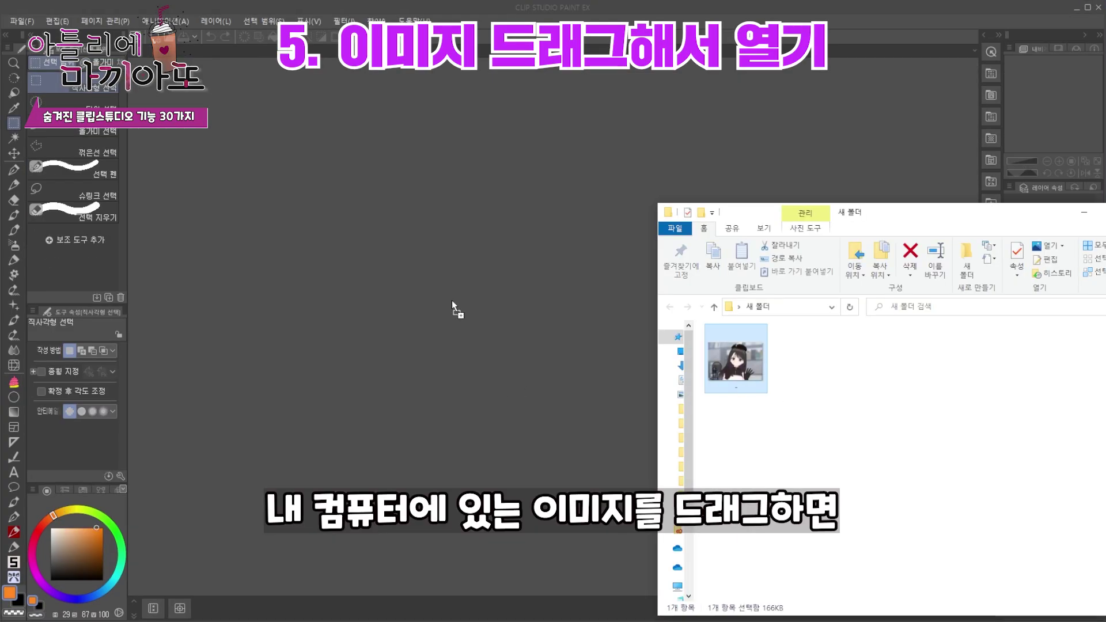
Open the folder's image file as a canvas, put the folder window away, and create a new canvas from the clipboard image
drag(451, 300, 452, 300)
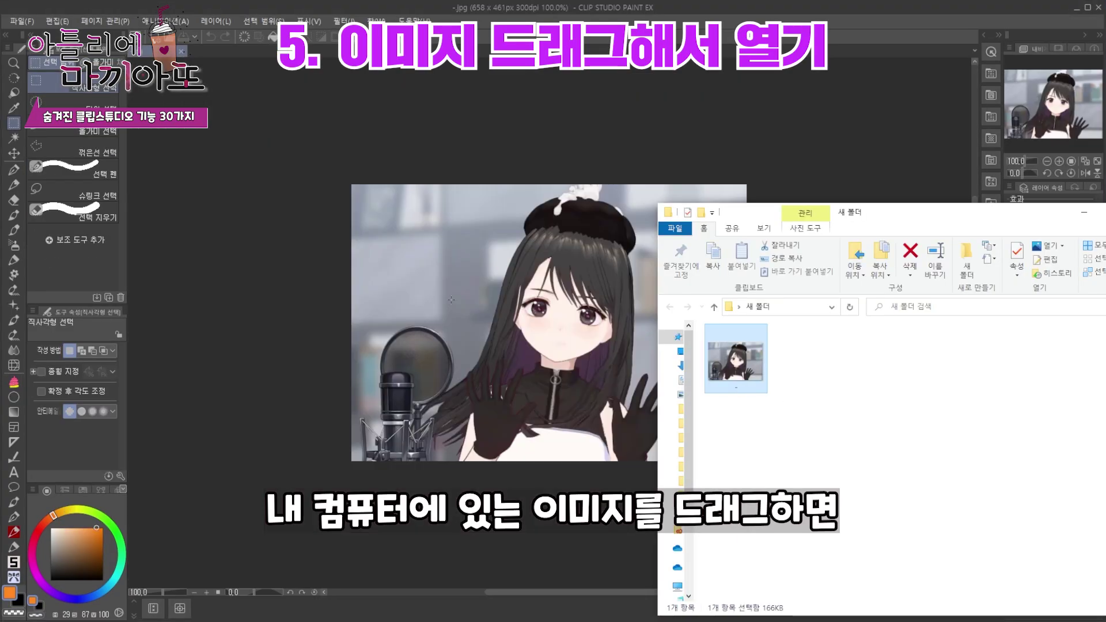
click(1084, 212)
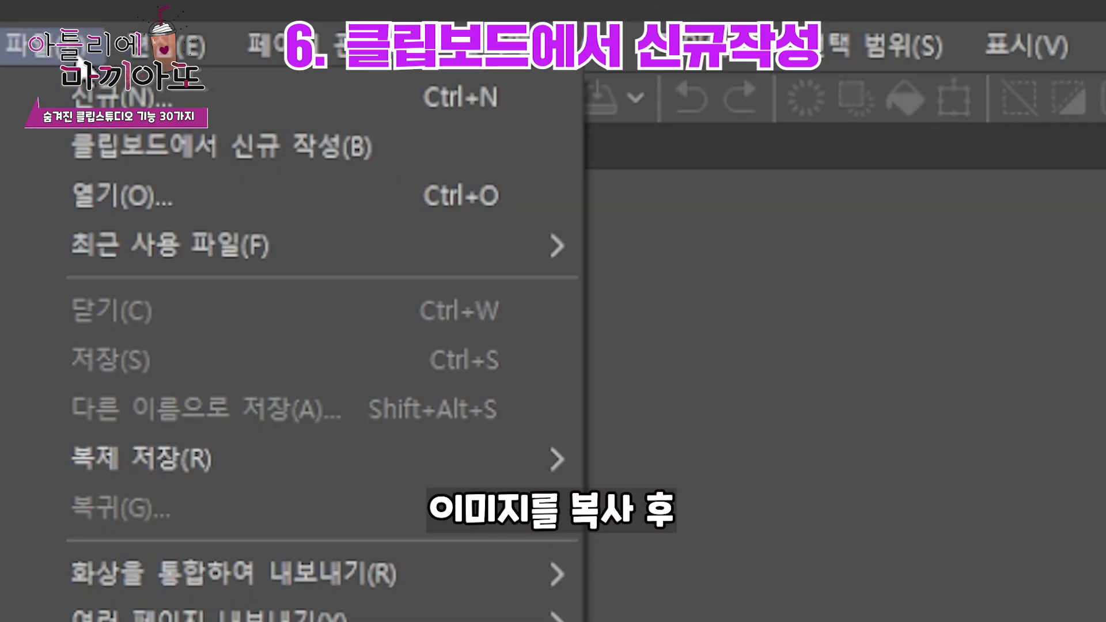
click(69, 151)
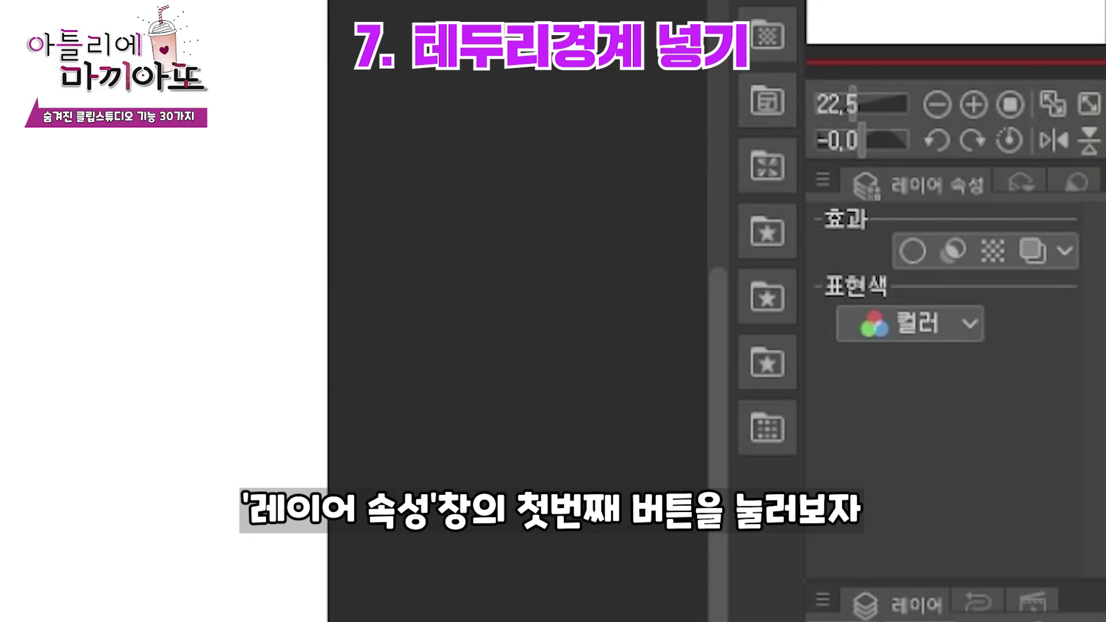
Enable the border effect on 레이어 1 and set its edge color to black (HEX 000000)
click(914, 251)
click(998, 383)
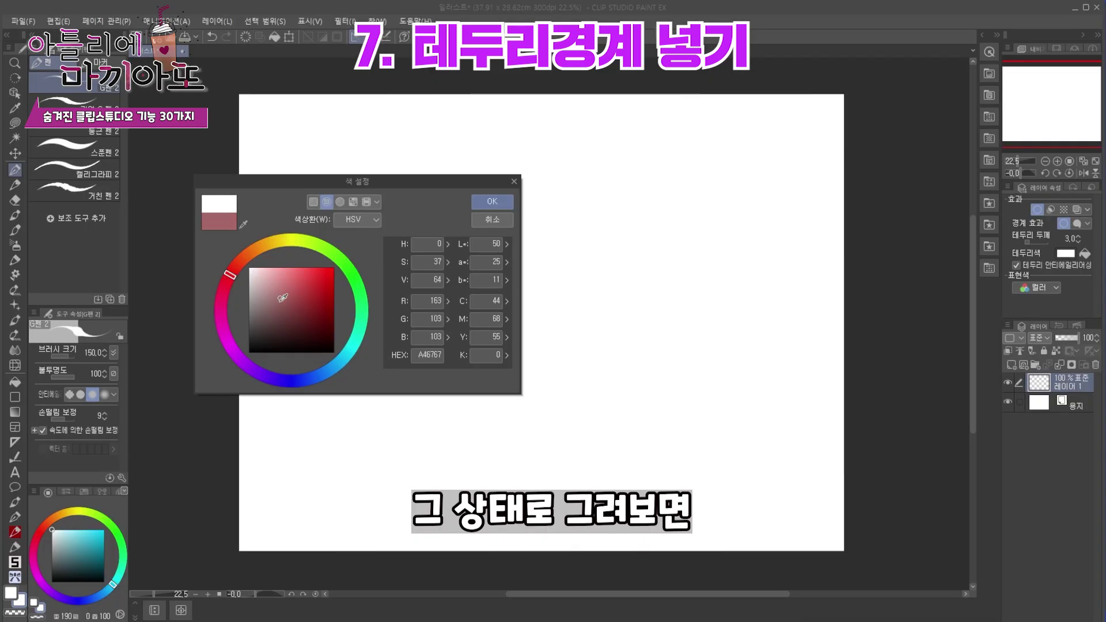
drag(283, 298, 242, 374)
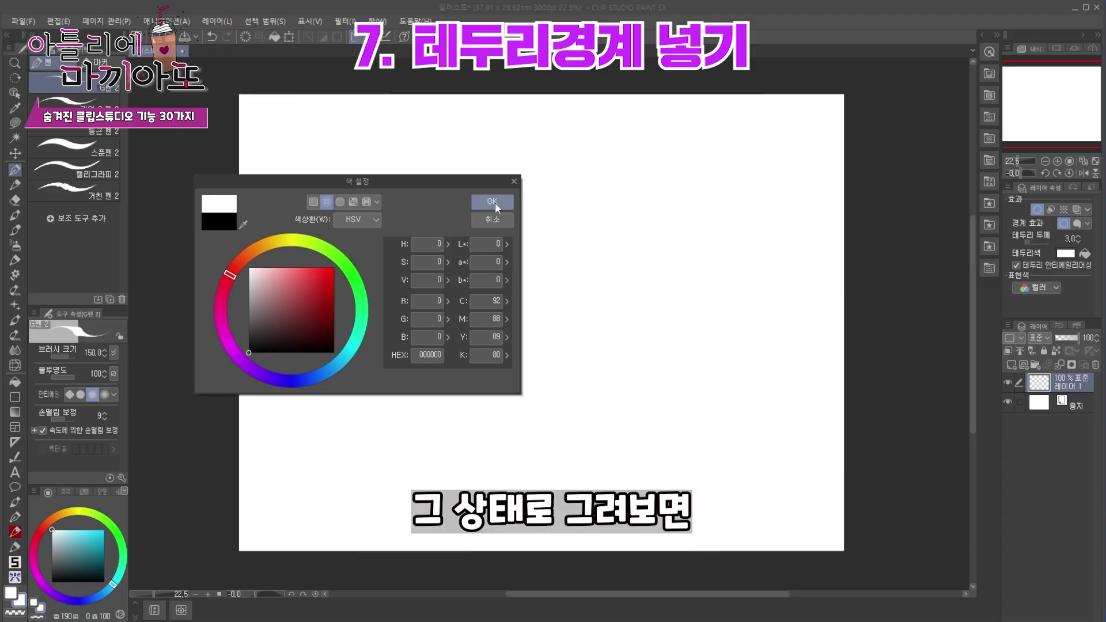
click(492, 201)
Draw several white looping strokes with the black border effect across the canvas using the G-pen at size 150
drag(333, 166, 515, 173)
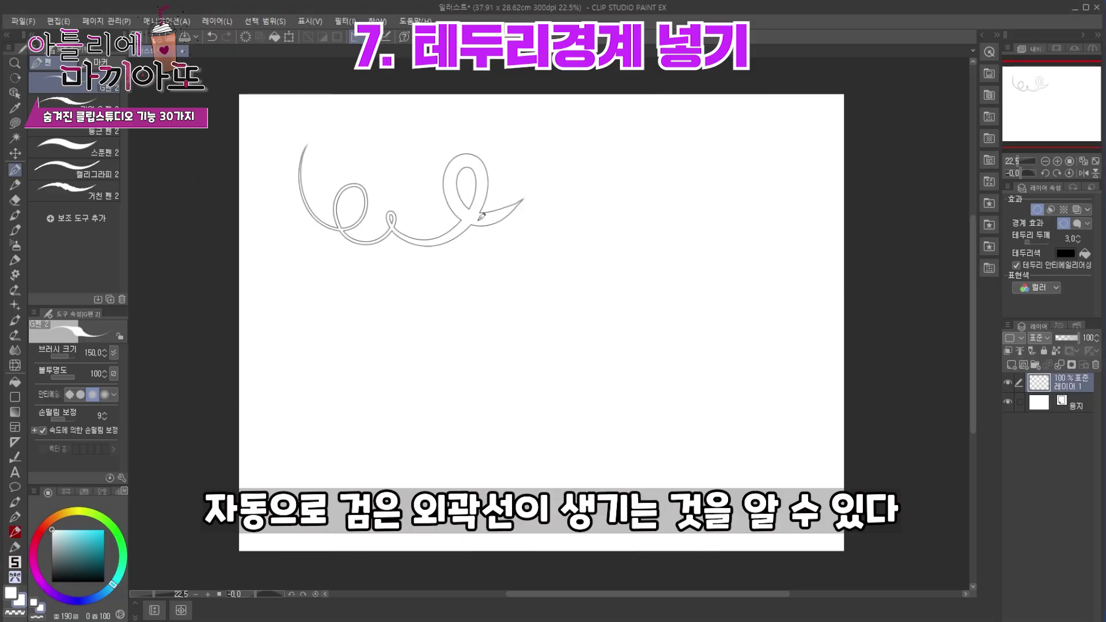
drag(398, 277, 381, 461)
drag(461, 345, 438, 478)
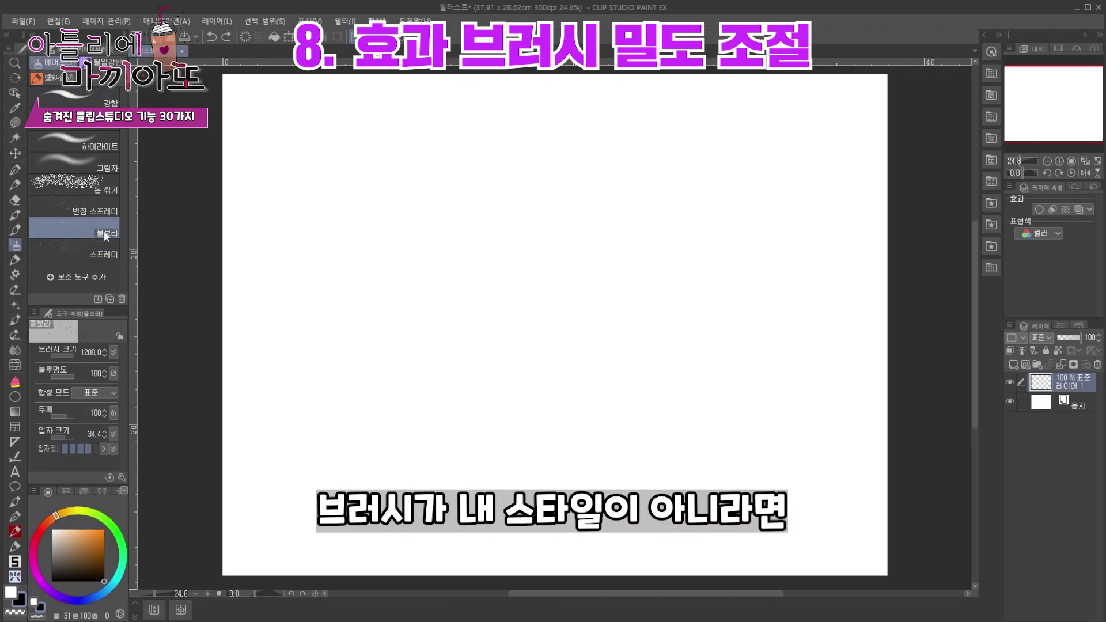
Spray a diagonal band of particles with the 물보라 airbrush at size 1200 and raise its particle size to 435.8
drag(285, 124, 655, 478)
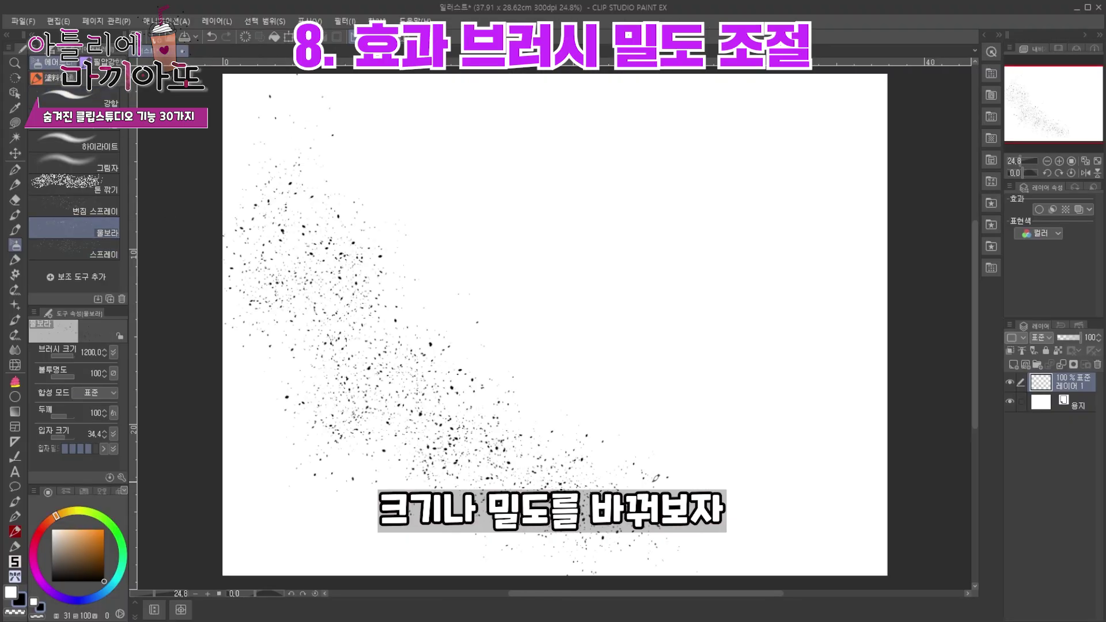
mouse_move(64, 439)
mouse_down()
mouse_move(78, 441)
mouse_move(80, 424)
mouse_up()
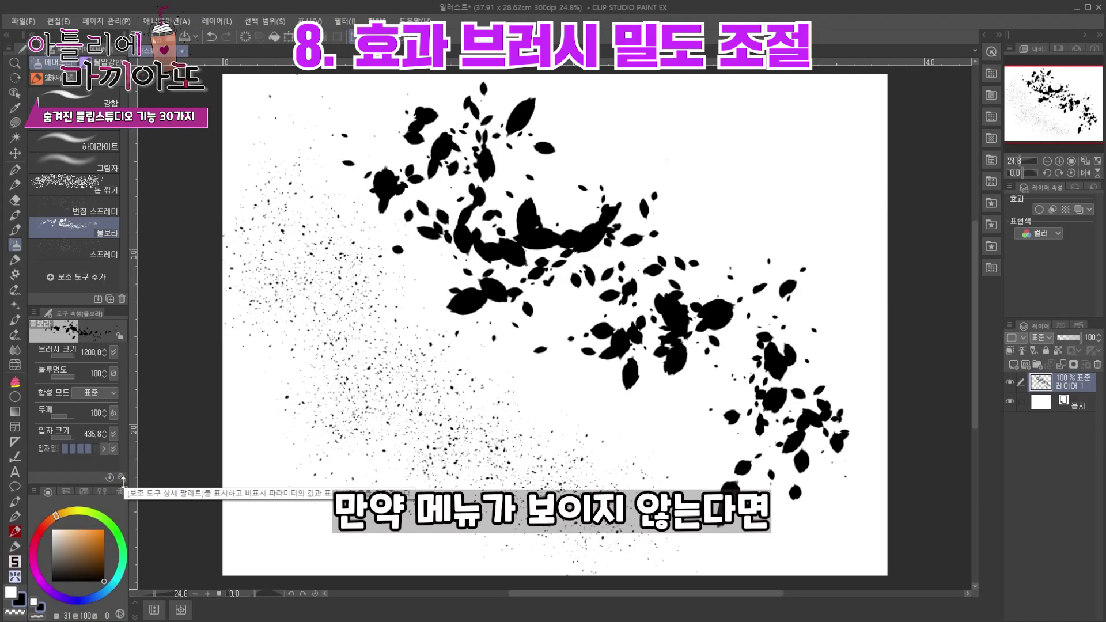
Adjust the particle settings in the 물보라 brush's spraying effect details and close the detail settings
click(121, 477)
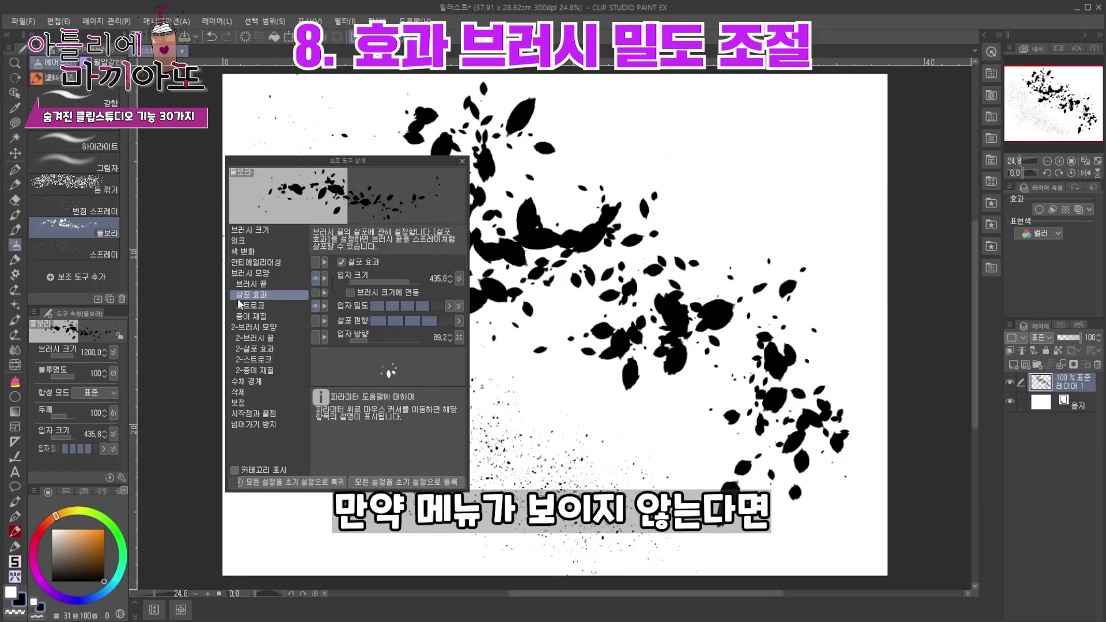
mouse_move(409, 282)
mouse_down()
mouse_move(395, 280)
mouse_move(392, 309)
mouse_move(433, 309)
mouse_up()
click(462, 161)
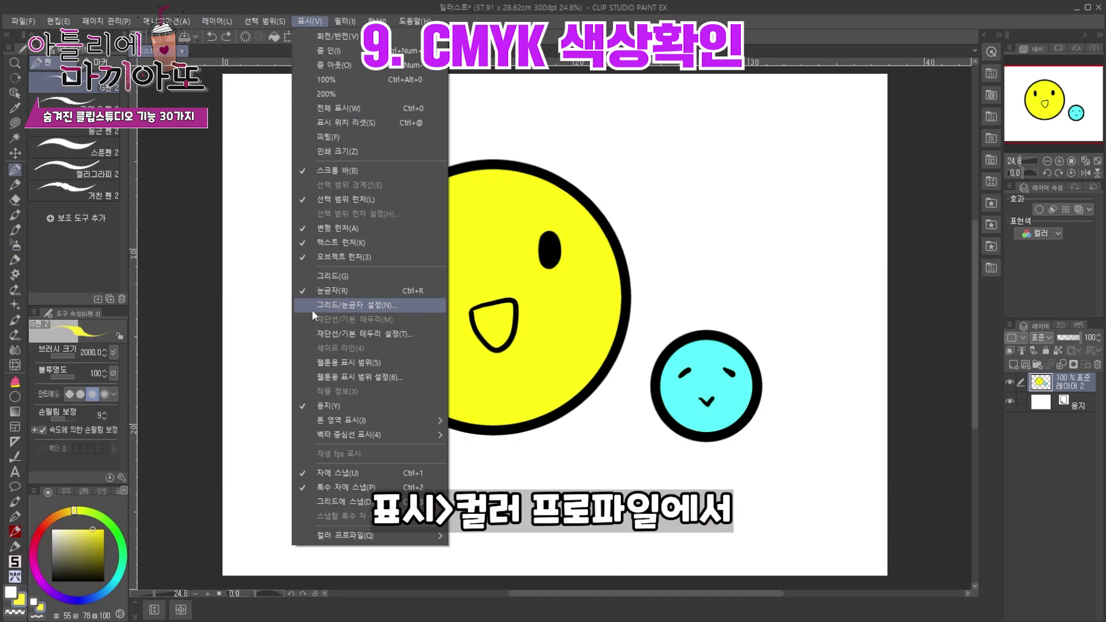
Apply the color profile preview CMYK : U.S. Web Coated (SWOP) v2 to the canvas with the smiling circles
mouse_move(307, 534)
click(459, 537)
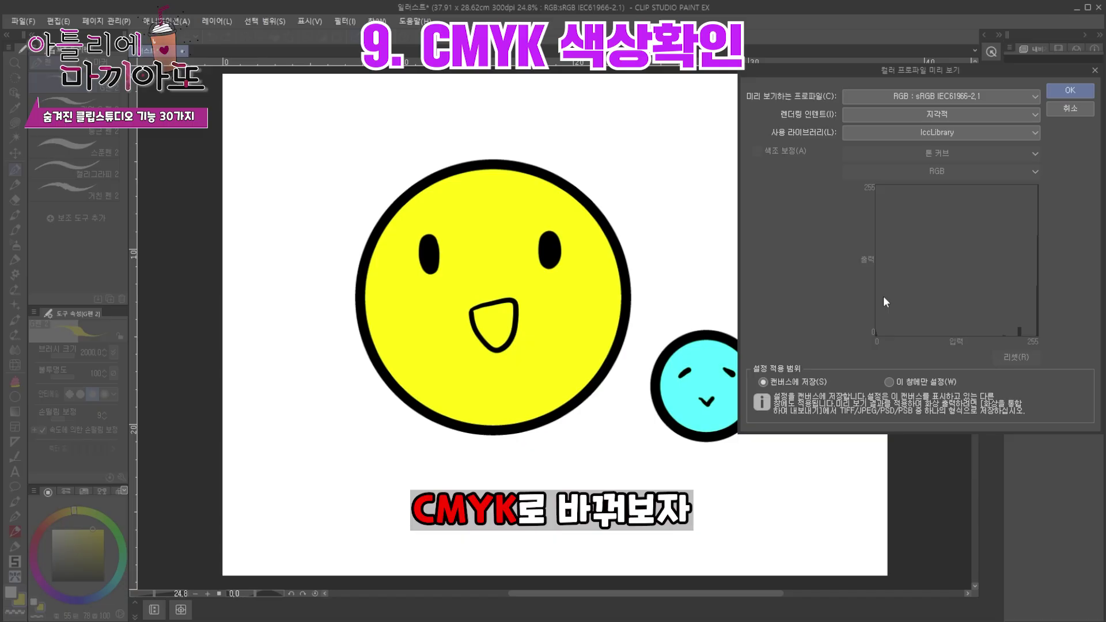
click(1000, 93)
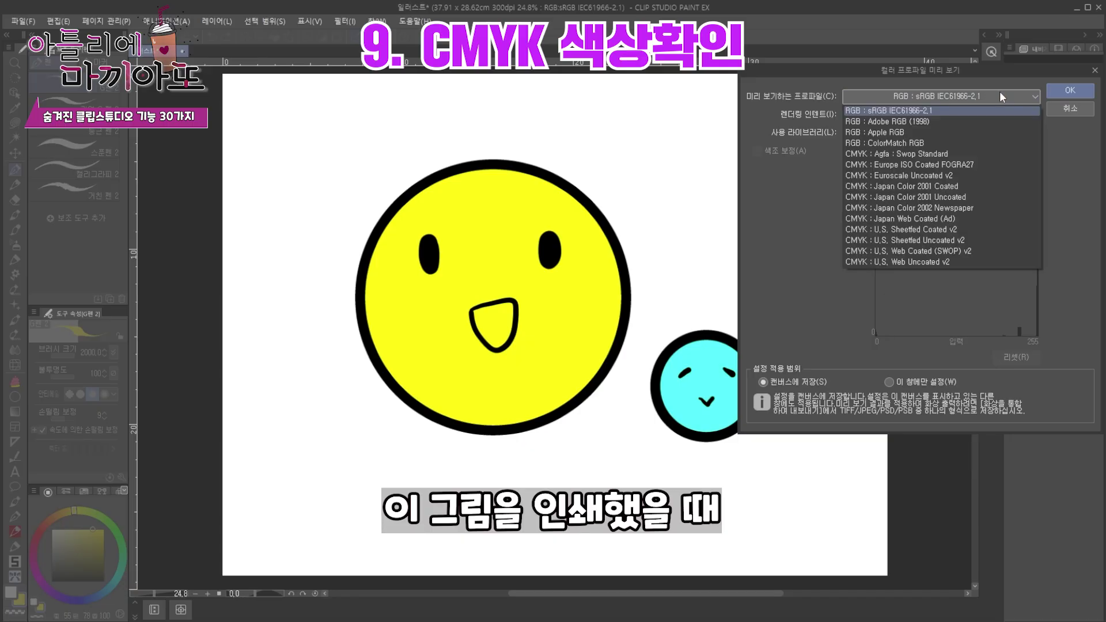
click(1004, 251)
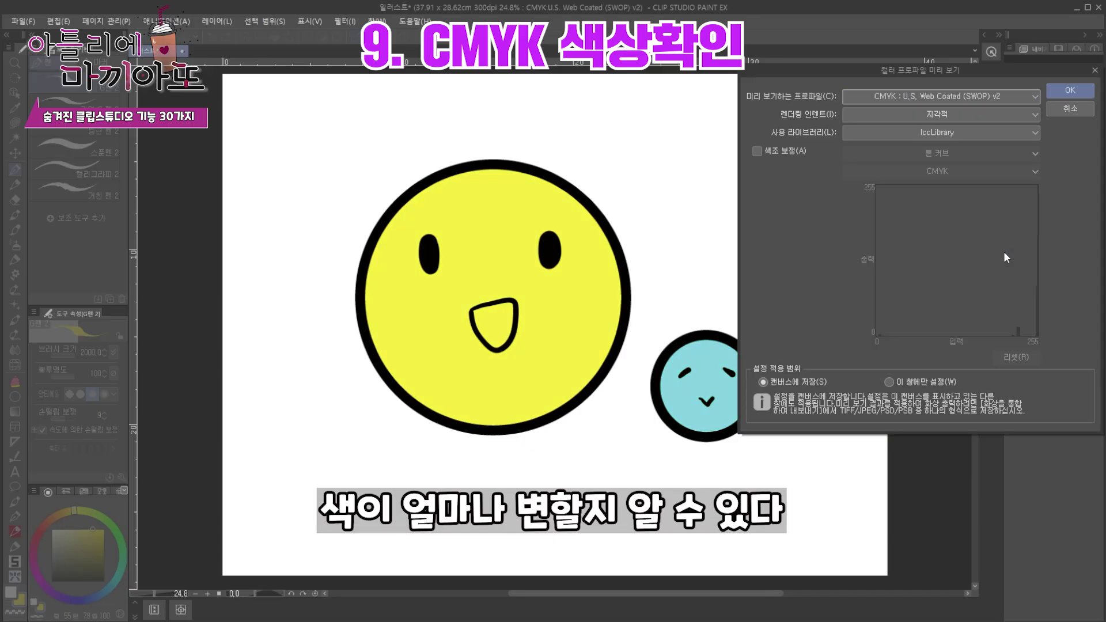
click(1070, 91)
Undo the color profile preview change and redo it
key(ctrl+z)
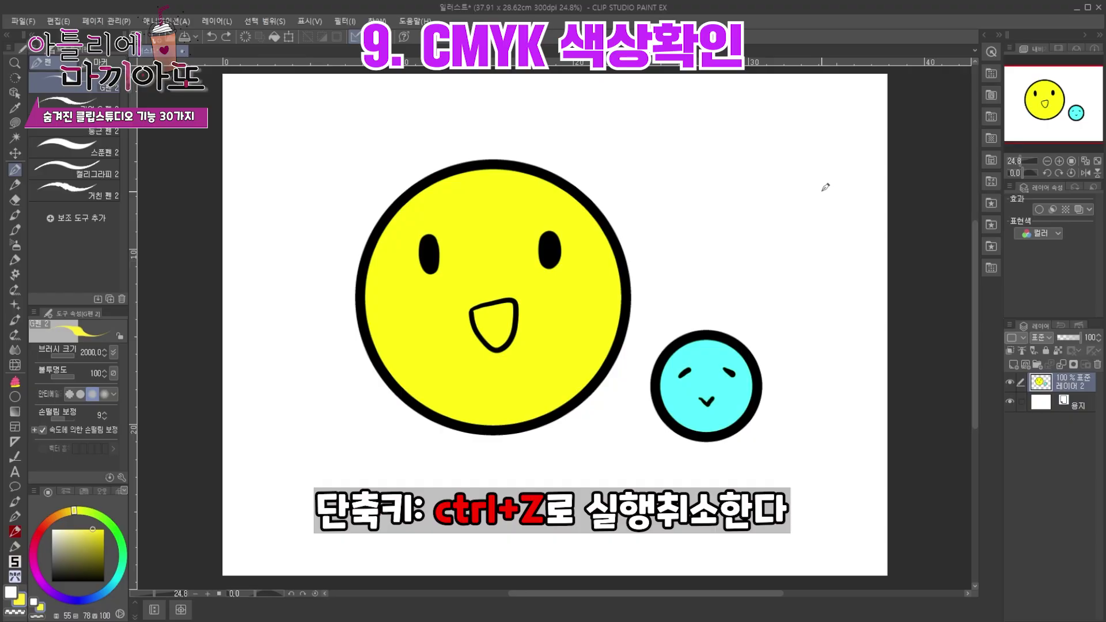
key(ctrl+y)
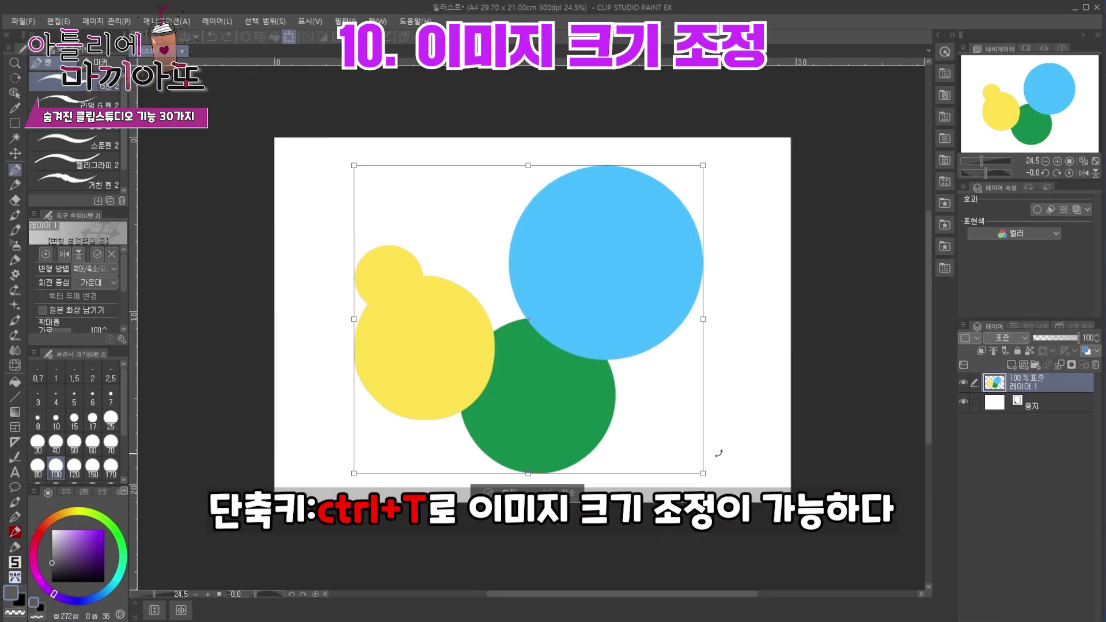
Rotate the circles artwork about 90 degrees counterclockwise and scale it down with its aspect ratio kept
drag(713, 447, 611, 549)
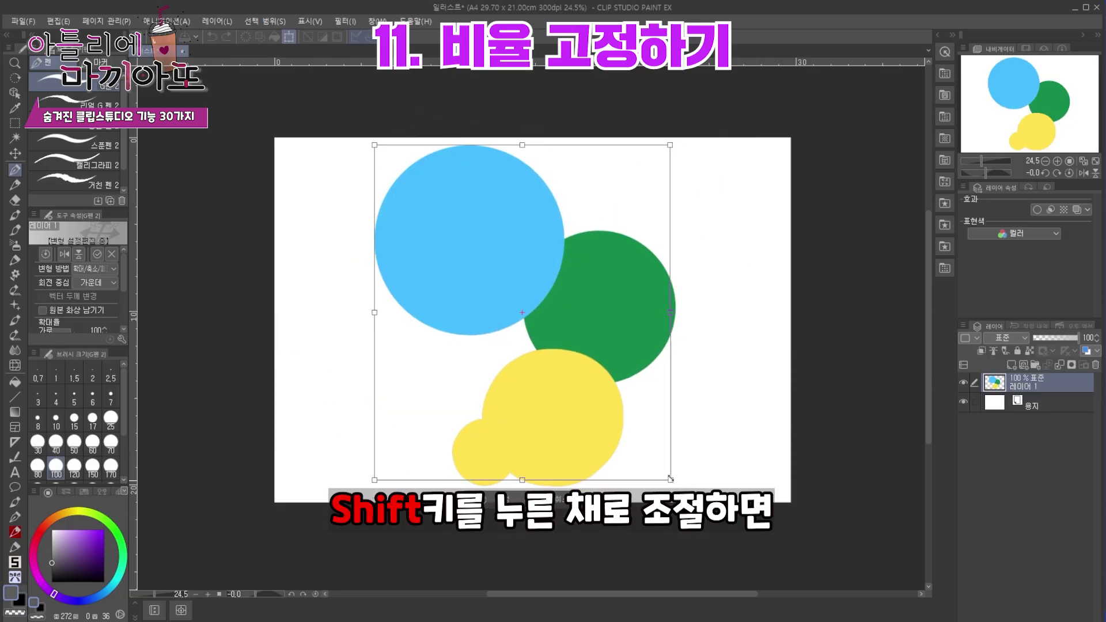
drag(683, 470, 562, 328)
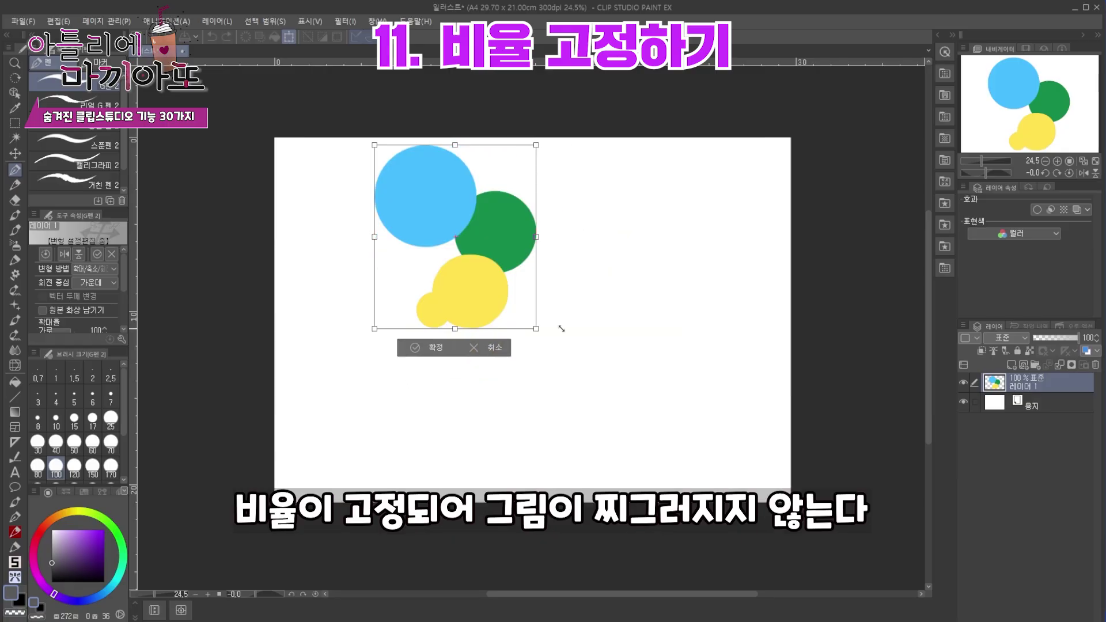
drag(561, 328, 569, 350)
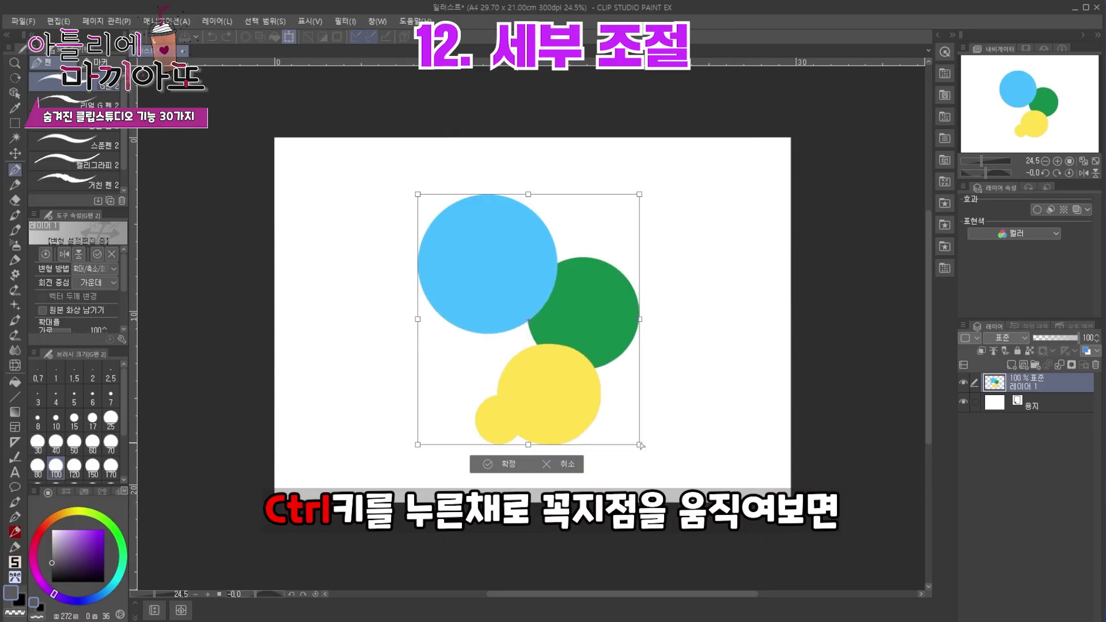
Try to distort the circles artwork by pulling only the bottom-right corner of its transform frame outward
drag(640, 445, 812, 519)
click(694, 545)
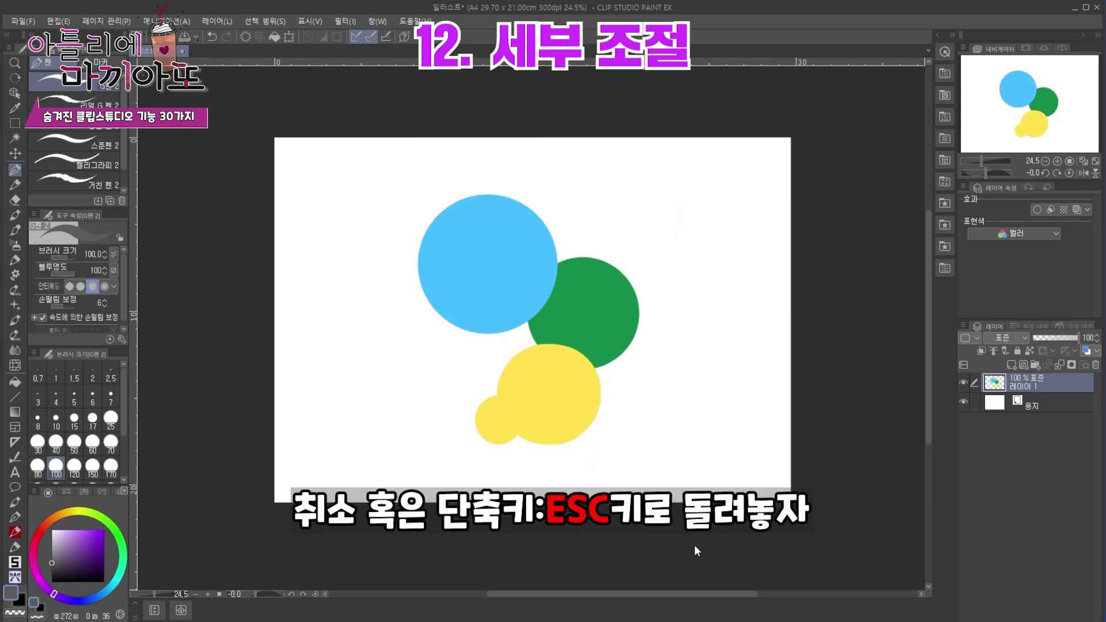
Start a mesh transformation of the circles artwork
click(58, 21)
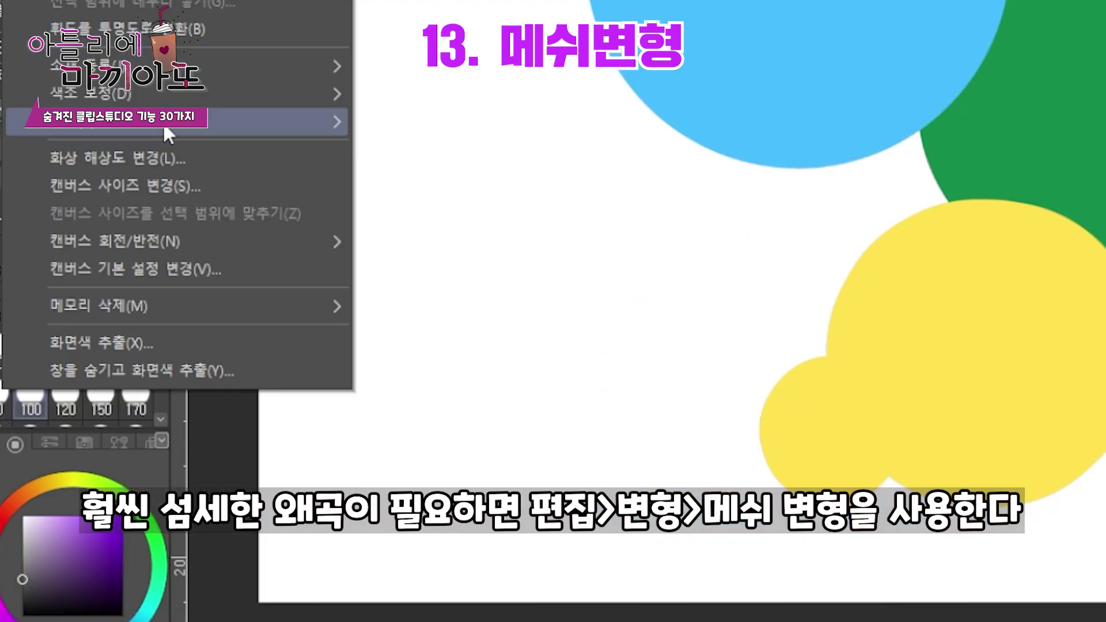
mouse_move(164, 131)
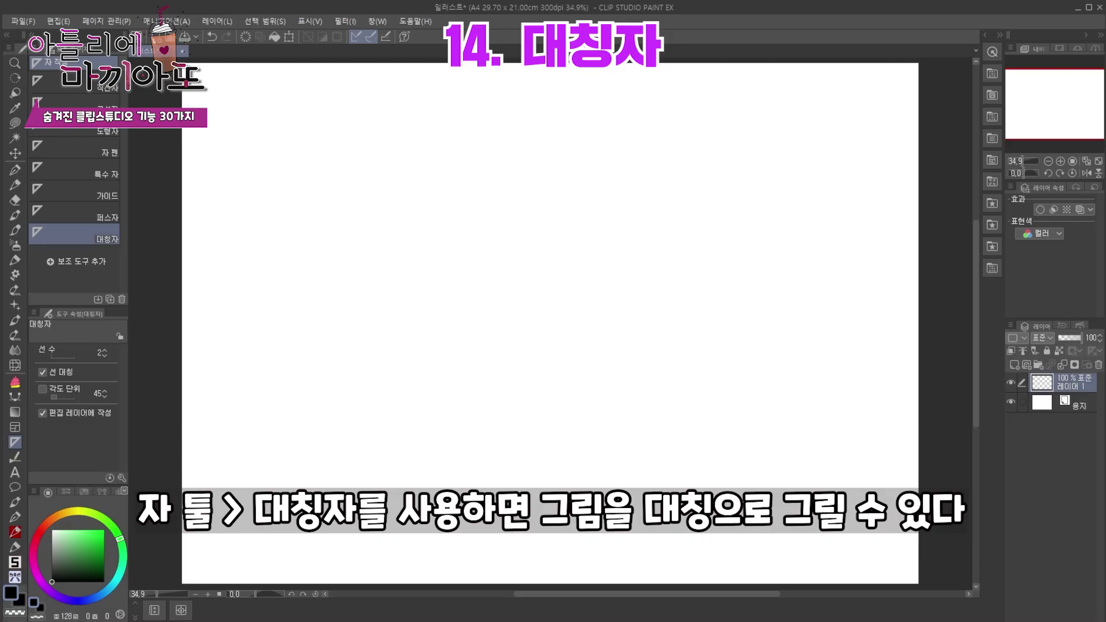
Place a vertical symmetry ruler with 2 lines at the canvas center and draw mirrored curls along it with the G-pen
drag(555, 69, 555, 495)
key(p)
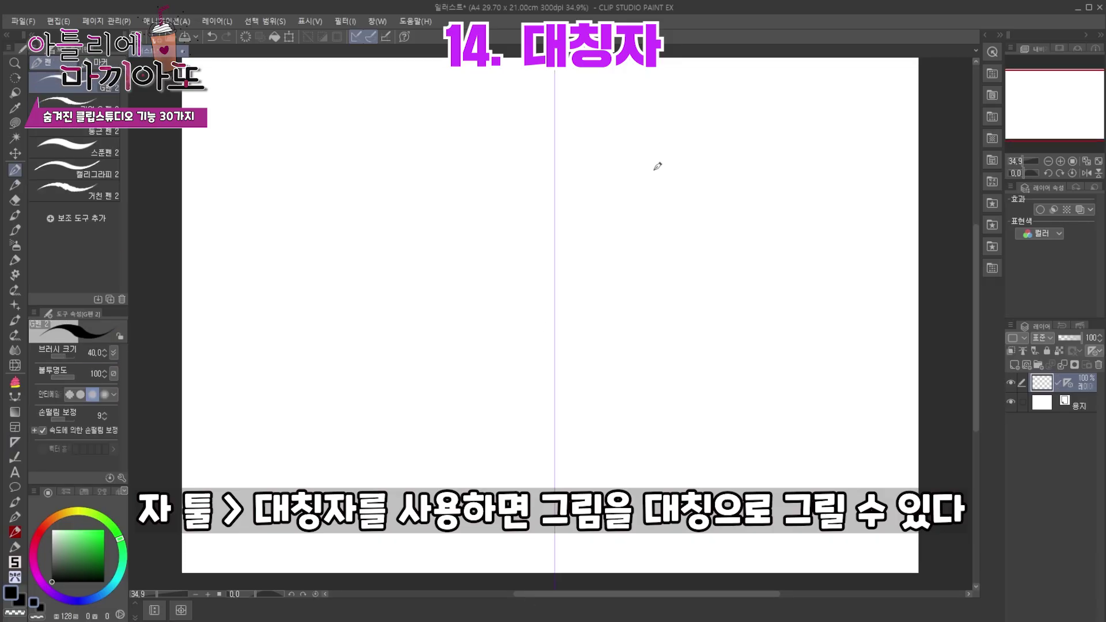
mouse_move(688, 92)
mouse_down()
mouse_move(782, 291)
mouse_move(863, 328)
mouse_up()
drag(555, 123, 530, 467)
drag(634, 386, 649, 402)
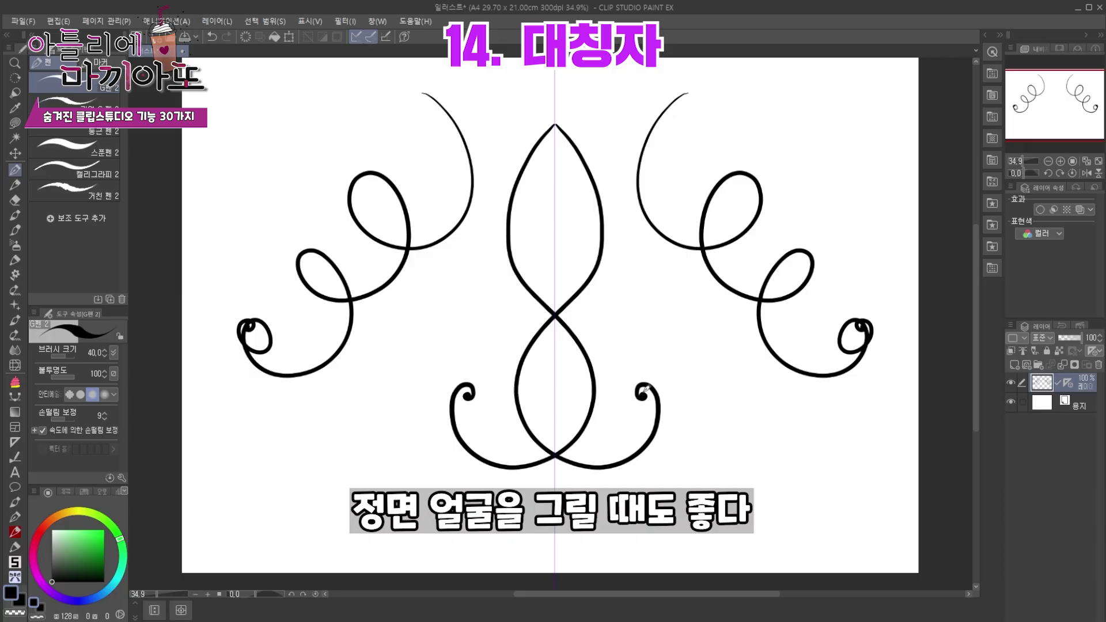
mouse_move(616, 337)
mouse_down()
mouse_move(625, 363)
mouse_move(659, 370)
mouse_up()
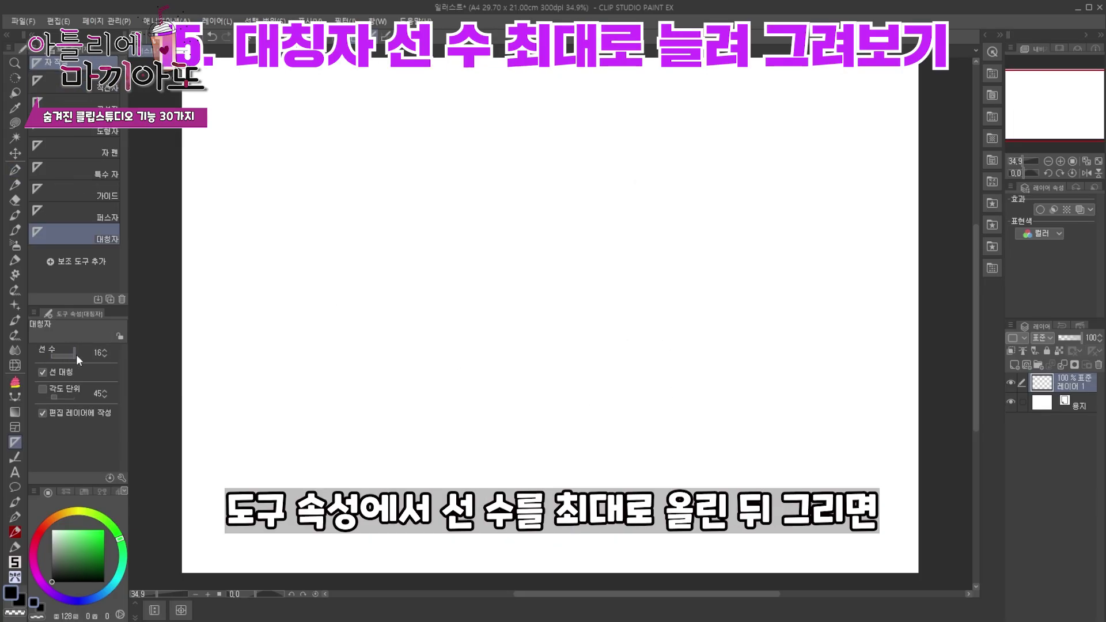
Place a symmetry ruler with 16 lines at the canvas center and draw a radially repeated pen pattern around it
drag(542, 314, 634, 400)
key(p)
mouse_move(546, 311)
mouse_down()
mouse_move(602, 340)
mouse_move(599, 314)
mouse_move(641, 298)
mouse_move(649, 265)
mouse_up()
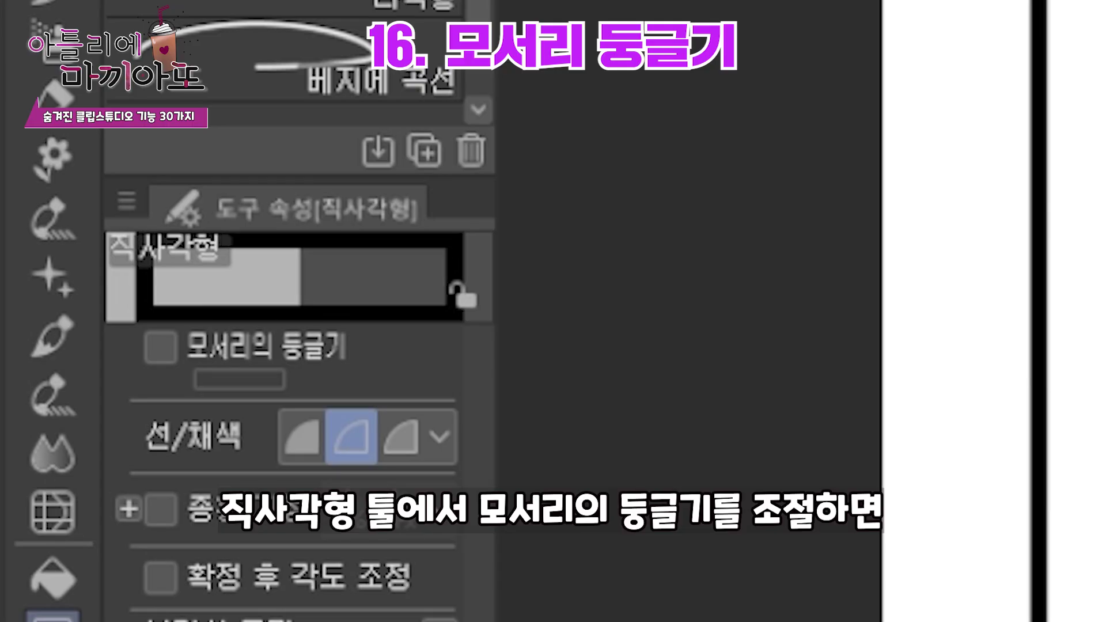
Enable corner roundness for the Rectangle tool, raise it to 285, and draw a tall rounded shape beside the two existing rectangles
click(159, 350)
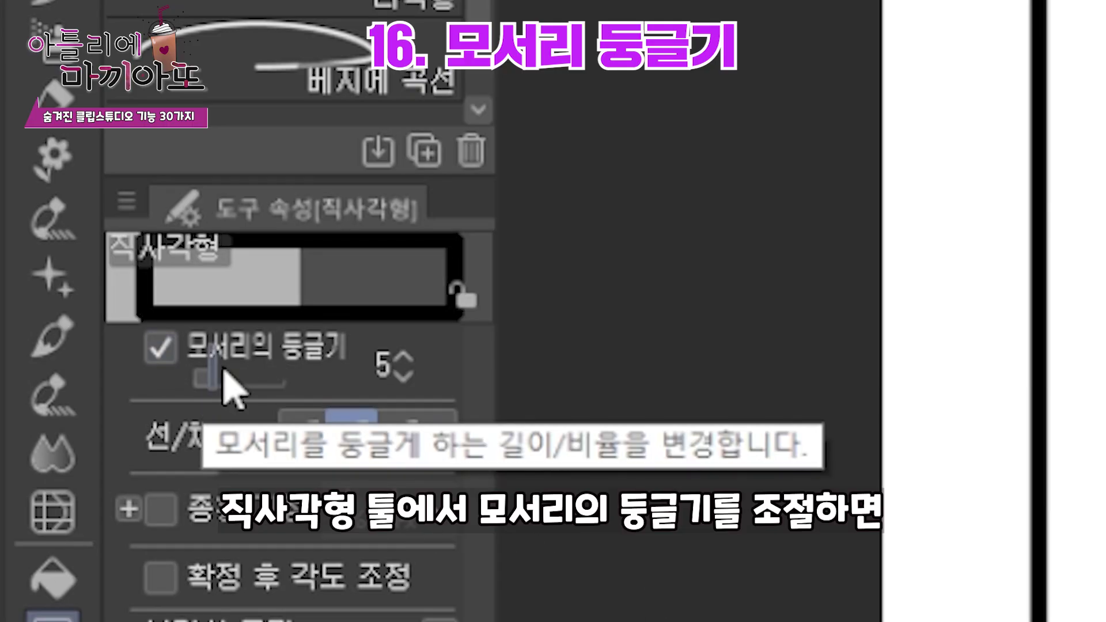
drag(224, 371, 239, 388)
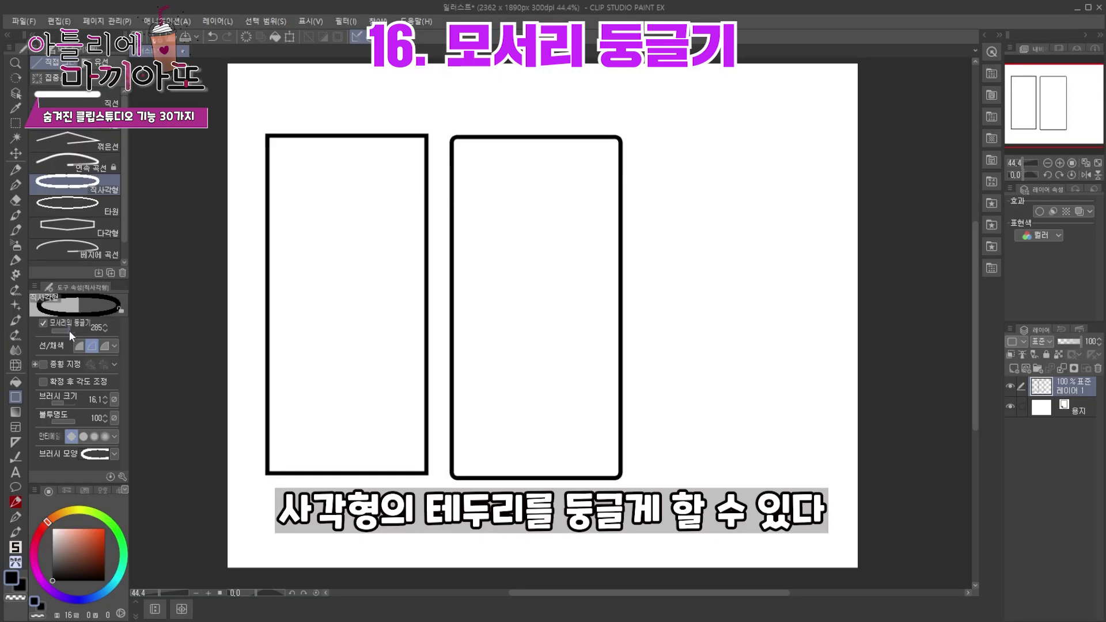
drag(646, 136, 813, 477)
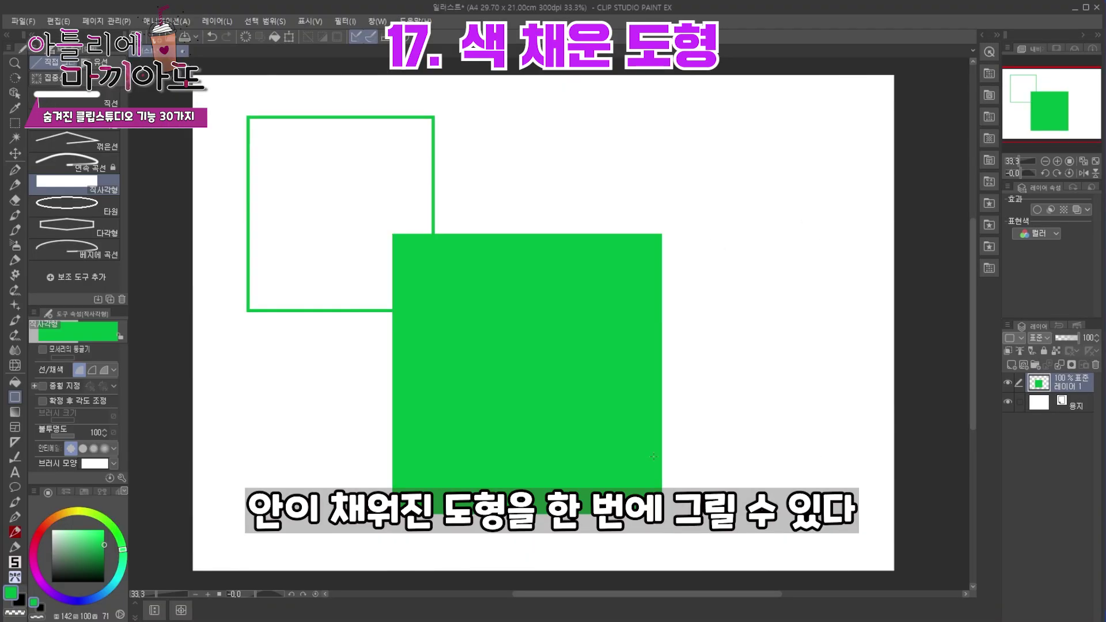
Draw more green rectangles beside the existing squares with the Rectangle tool
drag(646, 427, 734, 539)
drag(696, 301, 732, 350)
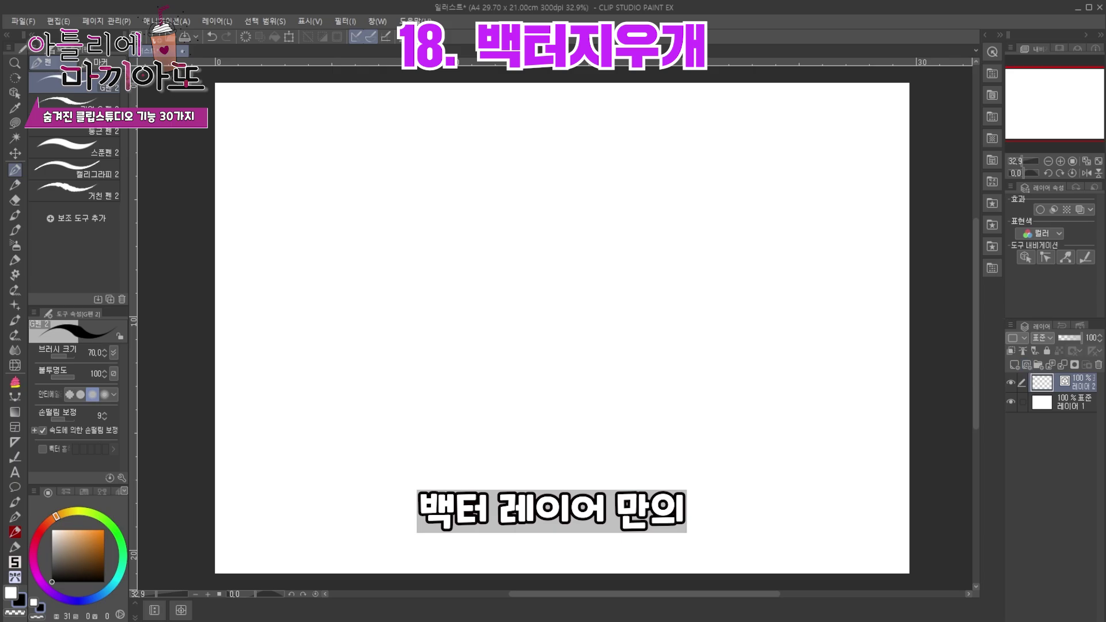
Draw crossing curved pen strokes as a lattice and a triangle with overshooting corners beside it on the vector layer
mouse_move(424, 141)
mouse_down()
mouse_move(350, 317)
mouse_move(278, 429)
mouse_up()
drag(478, 162, 333, 464)
drag(550, 188, 400, 489)
drag(291, 307, 432, 490)
drag(342, 249, 487, 490)
drag(385, 183, 538, 429)
drag(759, 261, 578, 433)
drag(573, 387, 814, 461)
drag(729, 243, 788, 511)
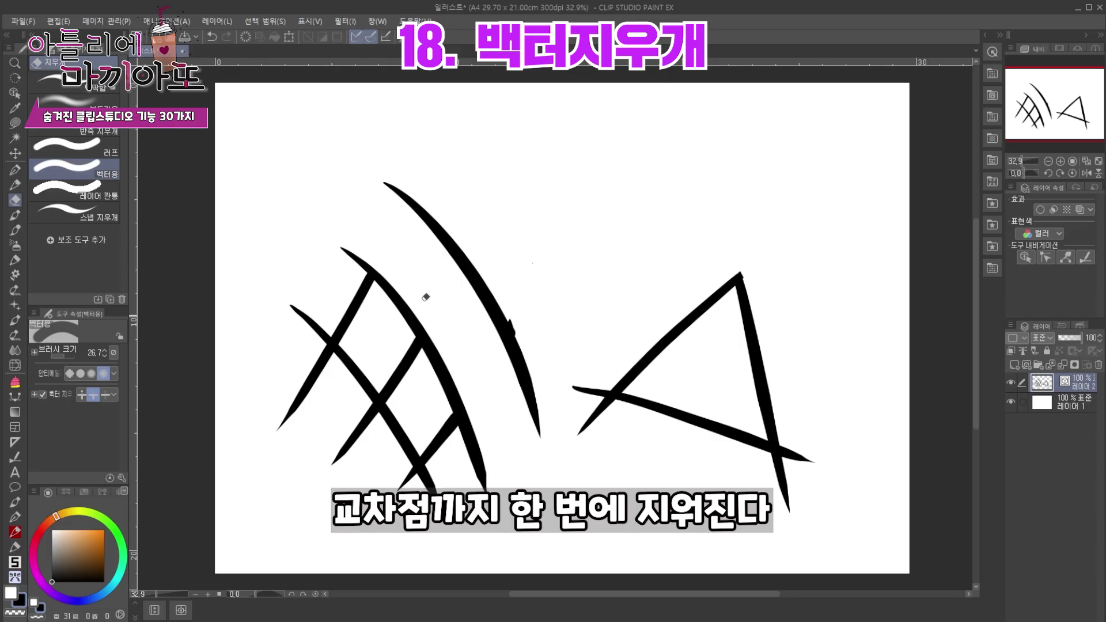
Erase the overshooting line ends of the lattice and the triangle up to their intersections with the vector eraser
mouse_move(425, 297)
mouse_down()
mouse_move(362, 426)
mouse_move(515, 435)
mouse_move(360, 110)
mouse_up()
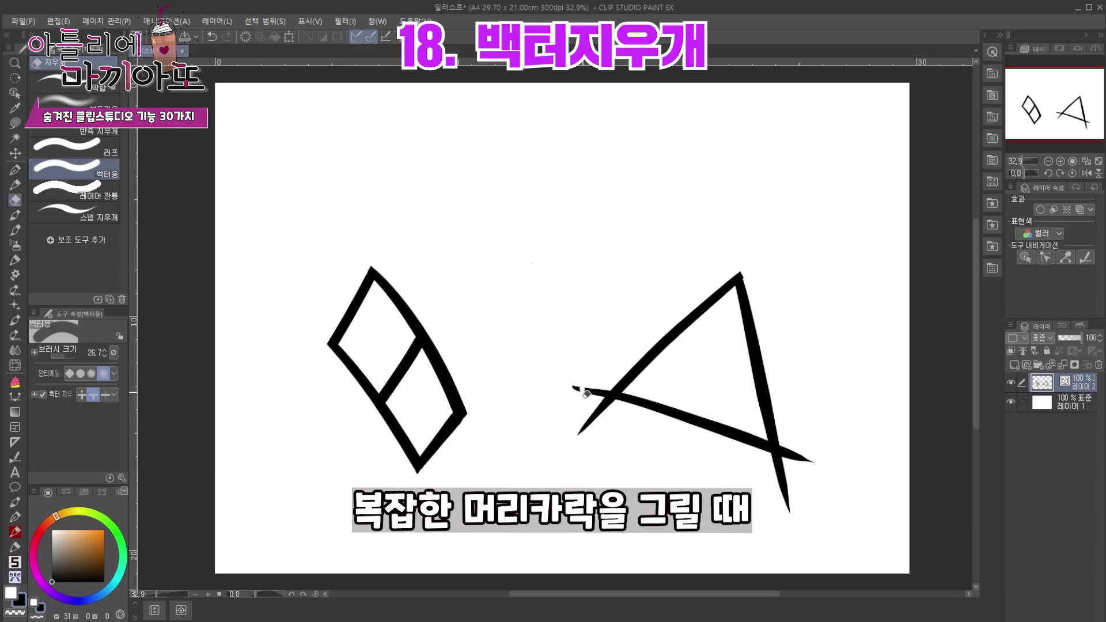
drag(586, 394, 792, 466)
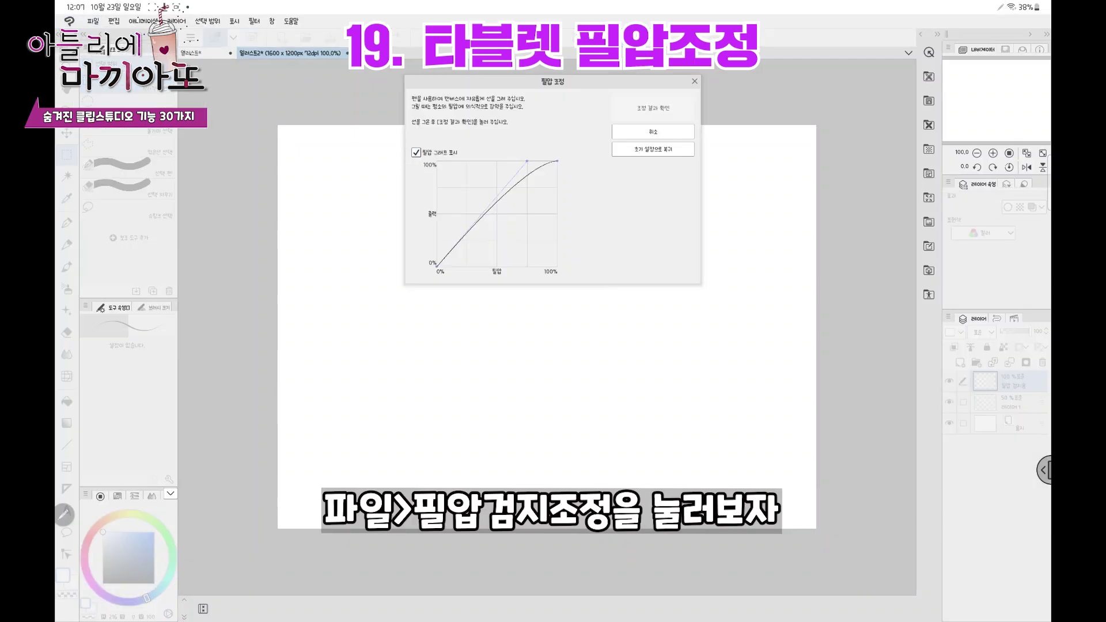
Calibrate the pen pressure from long test strokes on the canvas, trying the softer and harder adjustments before completing it
drag(642, 170, 596, 452)
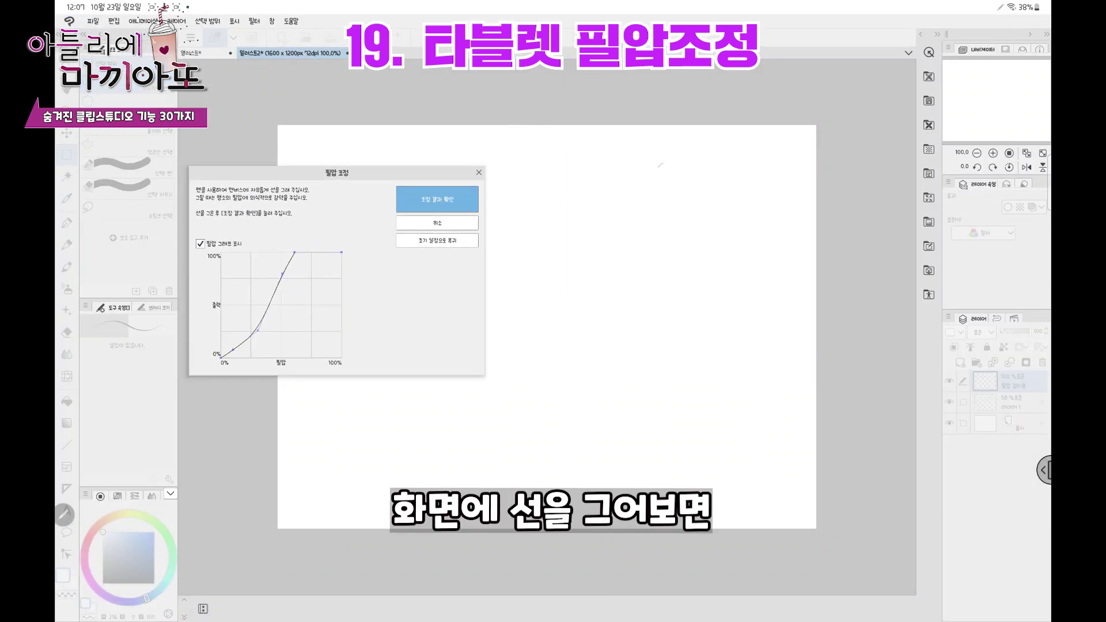
mouse_move(645, 169)
mouse_down()
mouse_move(632, 286)
mouse_move(670, 473)
mouse_move(648, 470)
mouse_up()
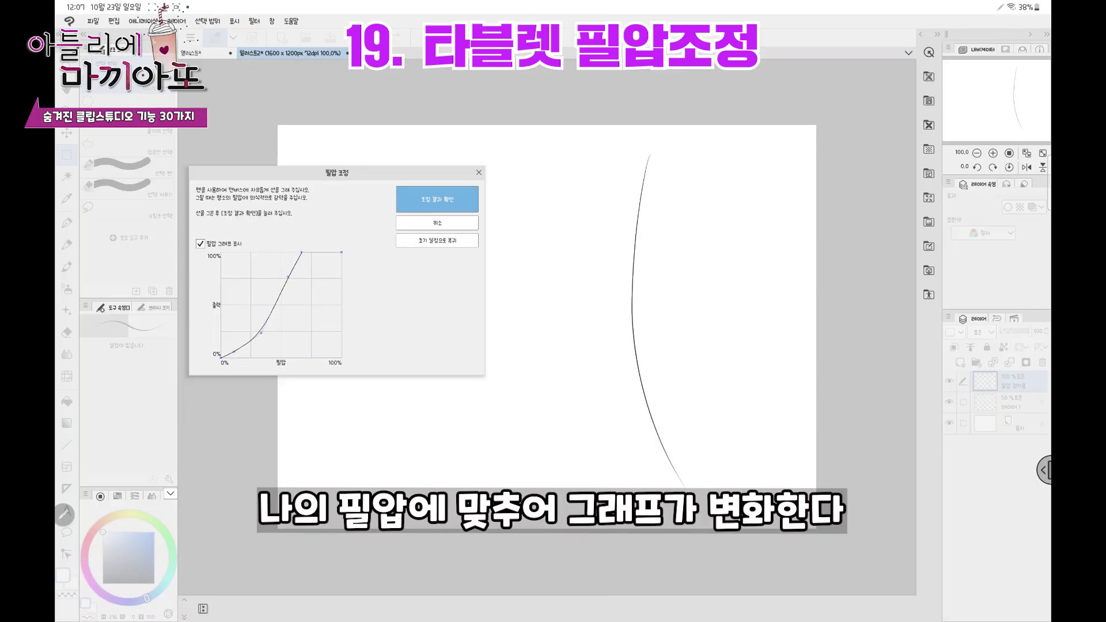
click(436, 199)
click(337, 231)
click(248, 231)
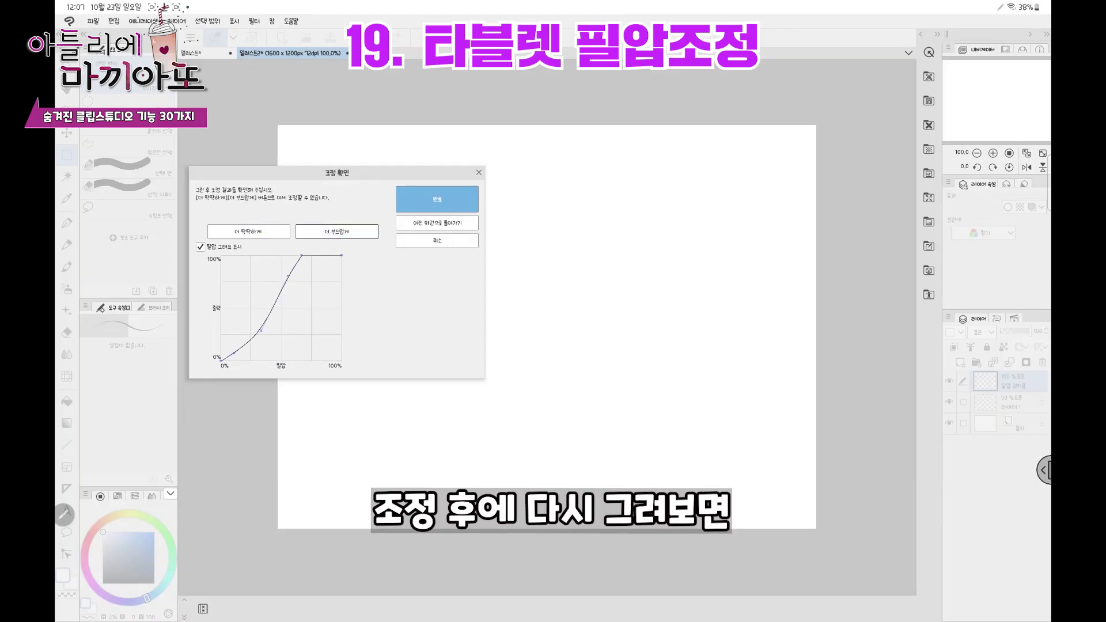
click(437, 199)
Draw a diagonal test stroke on the blank canvas with the G-pen
click(67, 223)
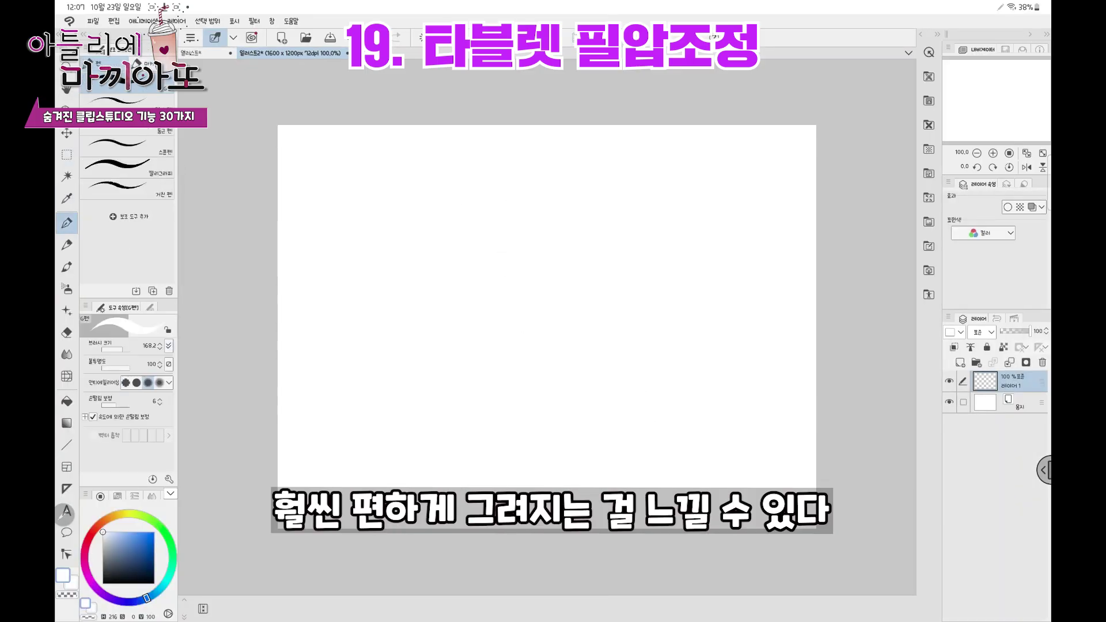
drag(420, 190, 617, 325)
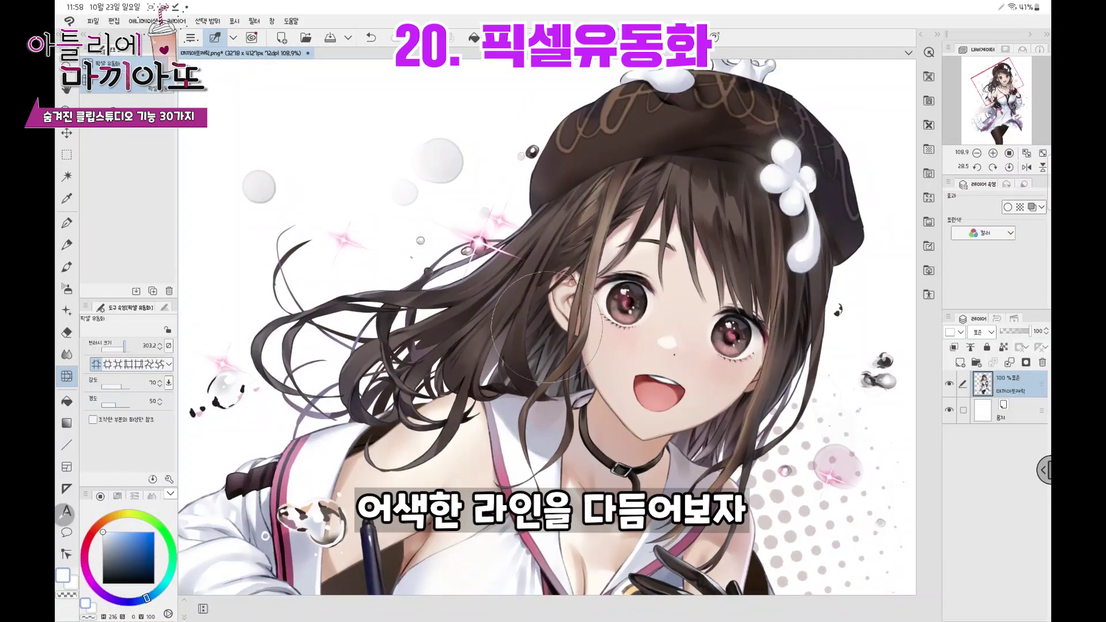
Push the hair beside the character's face outward with the Liquify tool at brush size 303.2
mouse_move(546, 327)
mouse_down()
mouse_move(323, 345)
mouse_move(346, 369)
mouse_up()
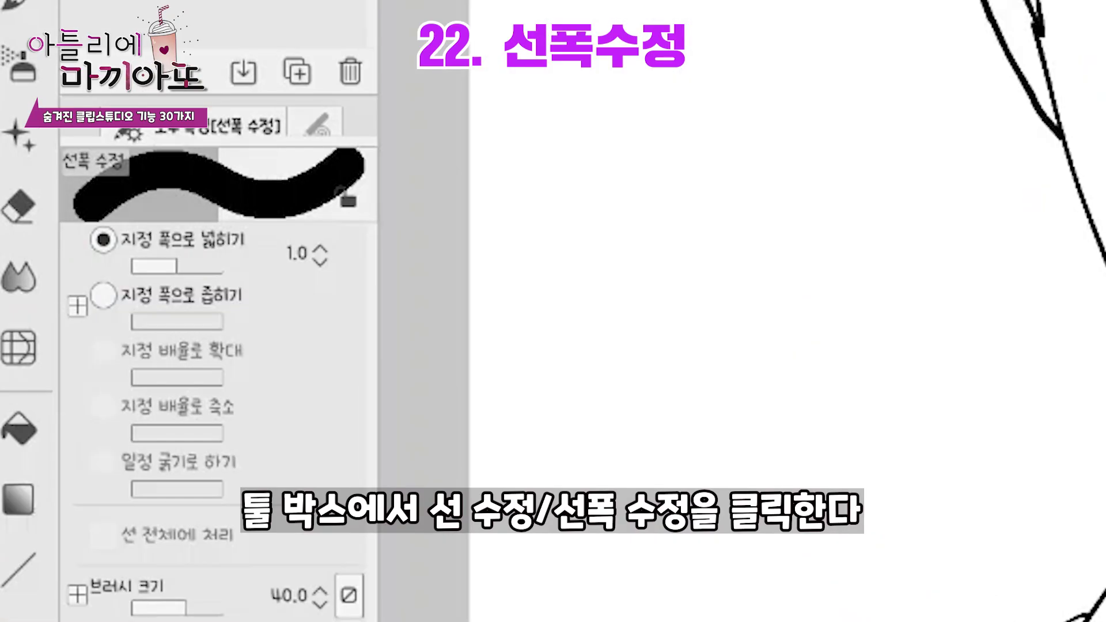
Set line-width correction to narrow by a specified width of 1.0 and thin the upper lash line of one eye
click(103, 295)
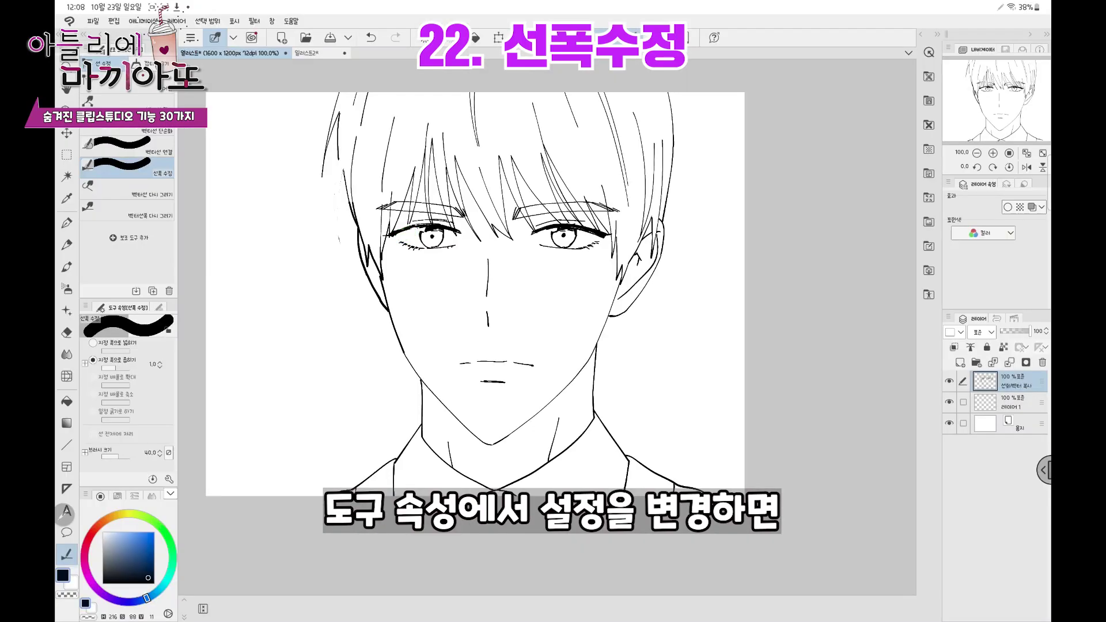
scroll(548, 322, up, 5)
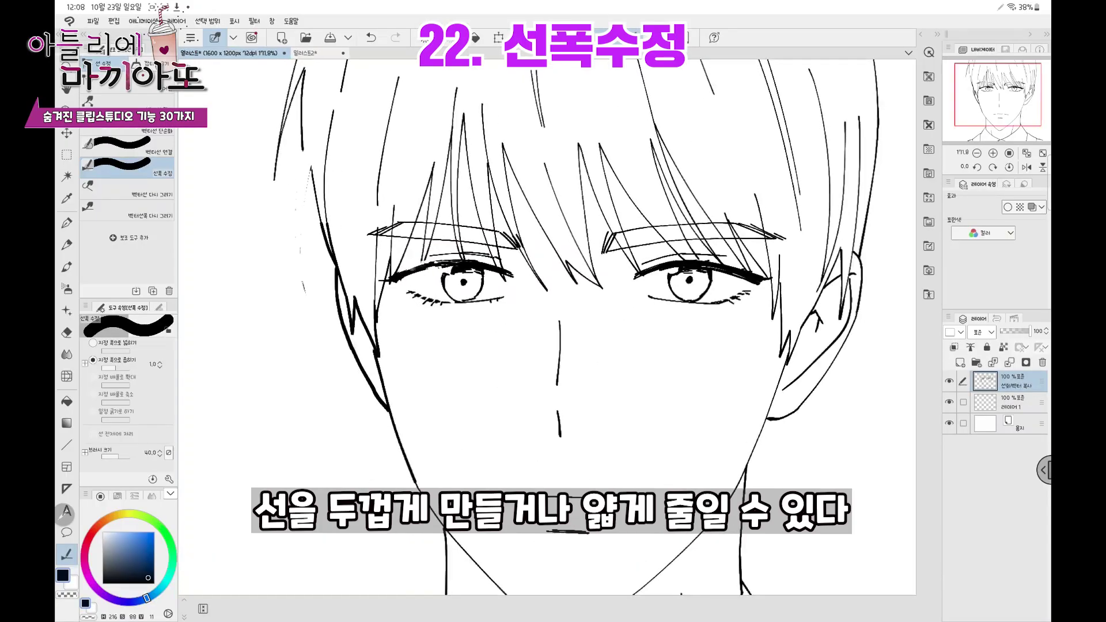
drag(405, 280, 442, 263)
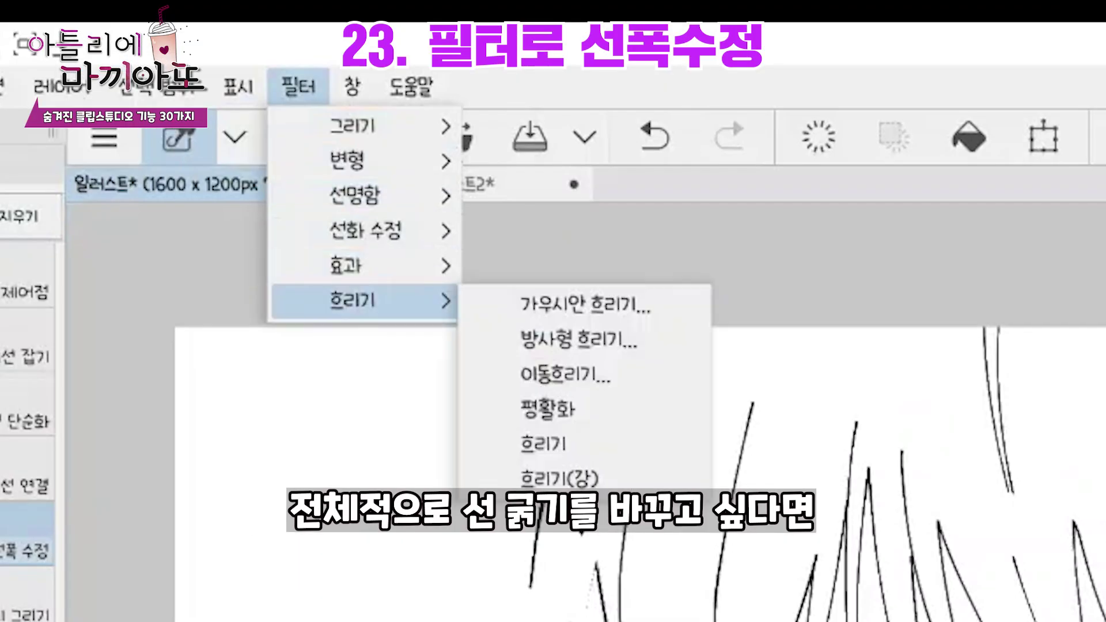
Apply the line-width correction filter to the whole portrait line art and adjust its thickening amount
mouse_move(365, 230)
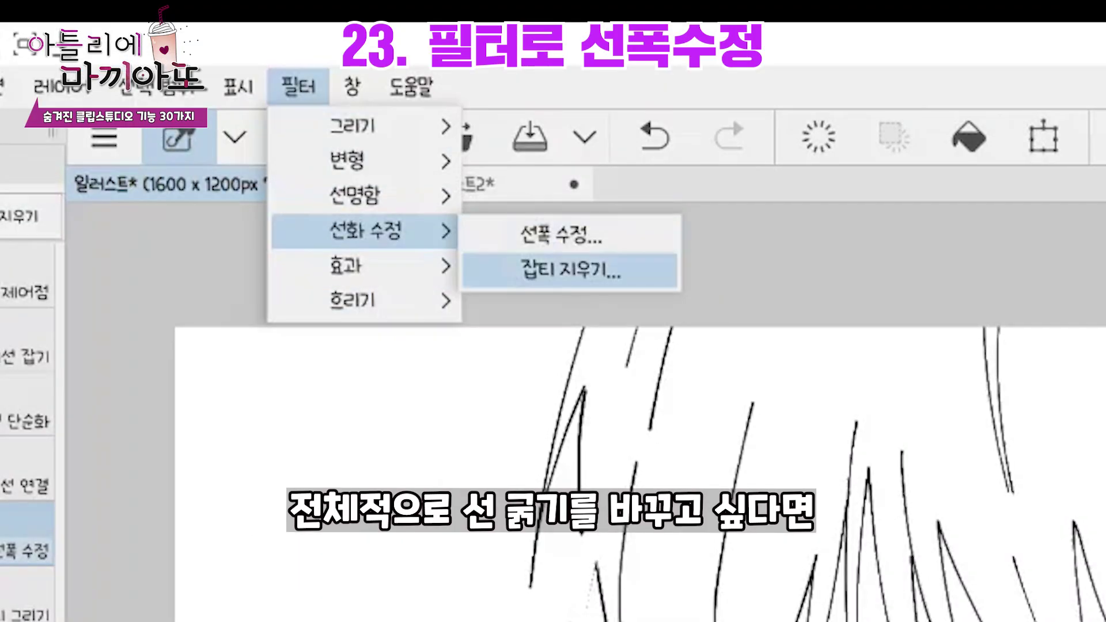
click(562, 235)
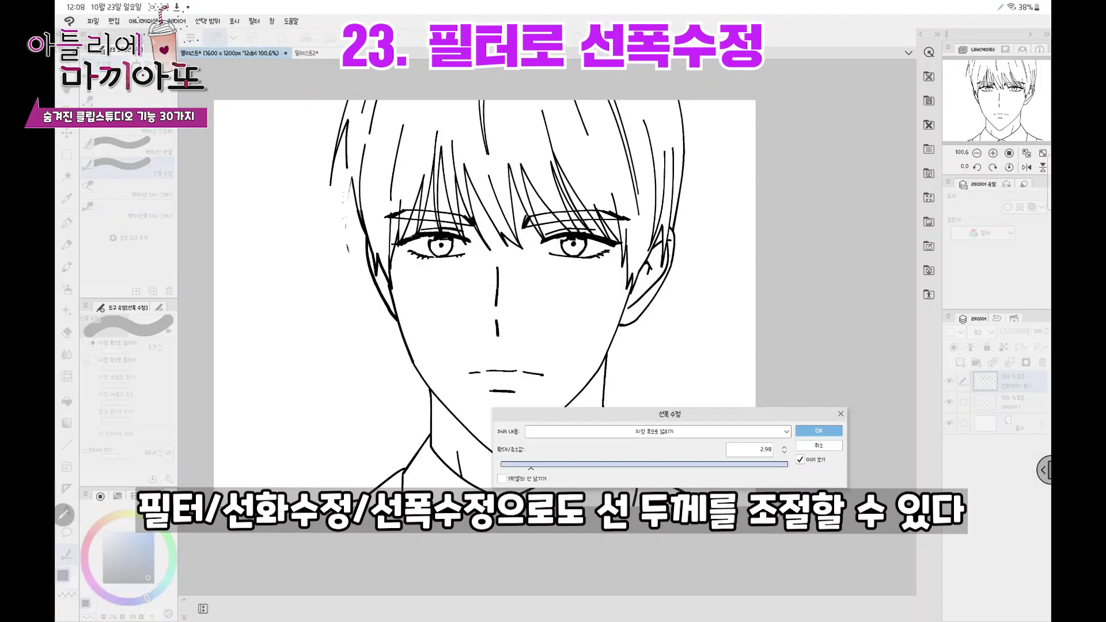
drag(537, 468, 528, 468)
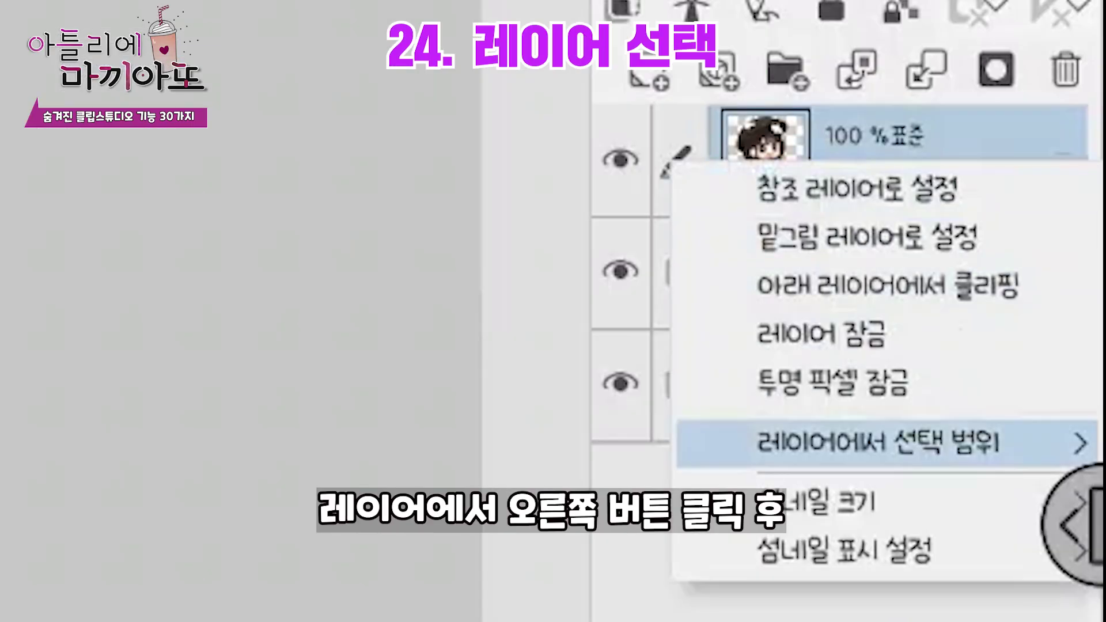
Create a selection from the cad3 character layer, fill it with blue on the layer below, and deselect
mouse_move(875, 442)
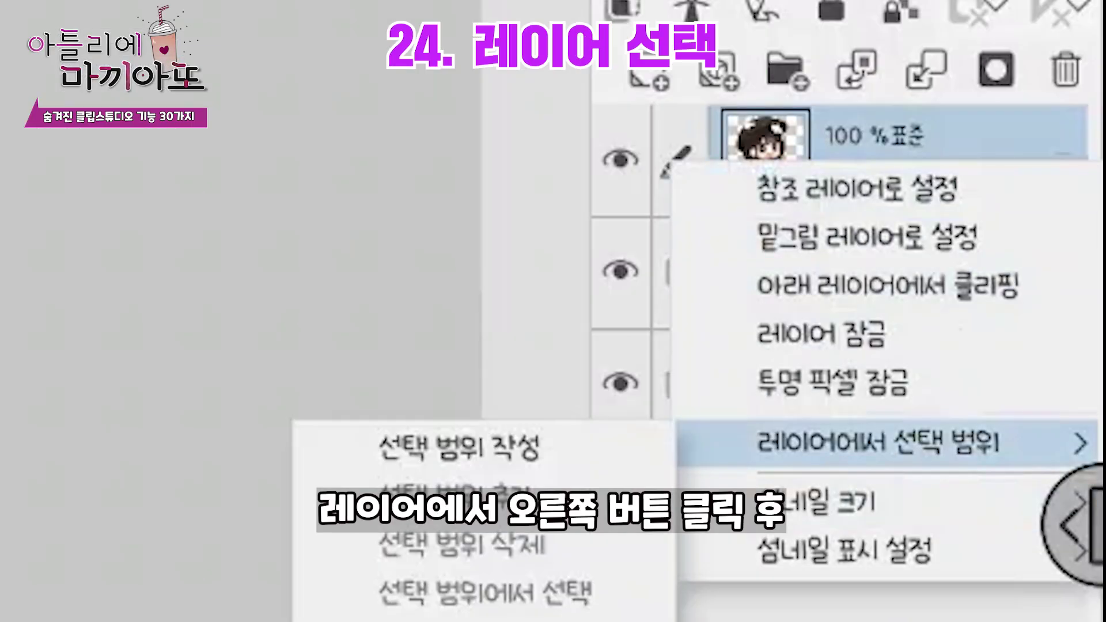
click(458, 448)
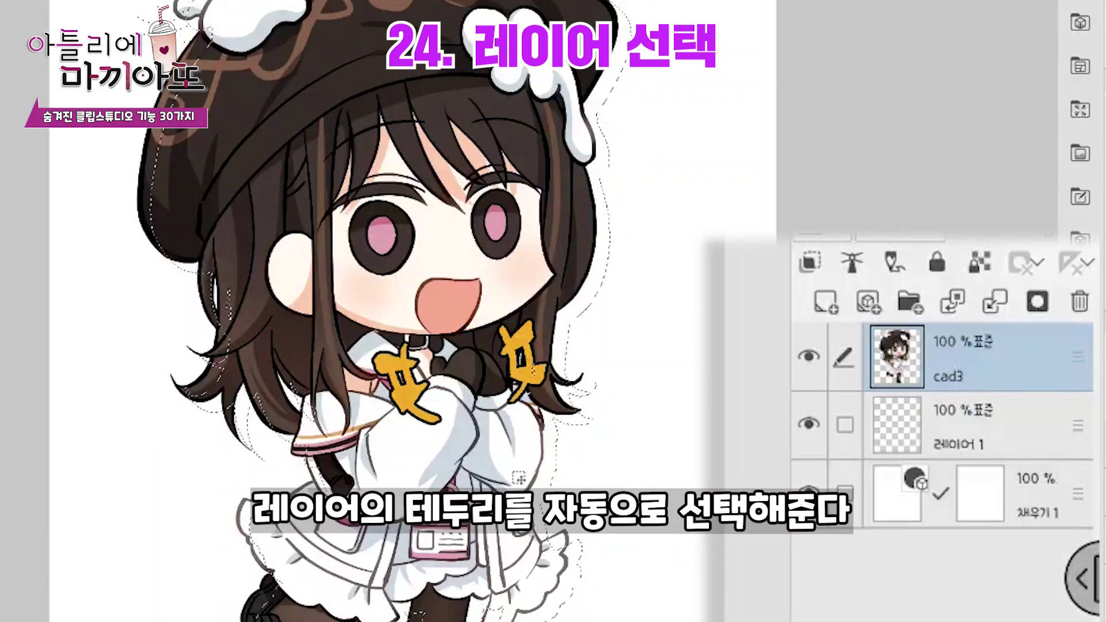
click(979, 424)
click(503, 619)
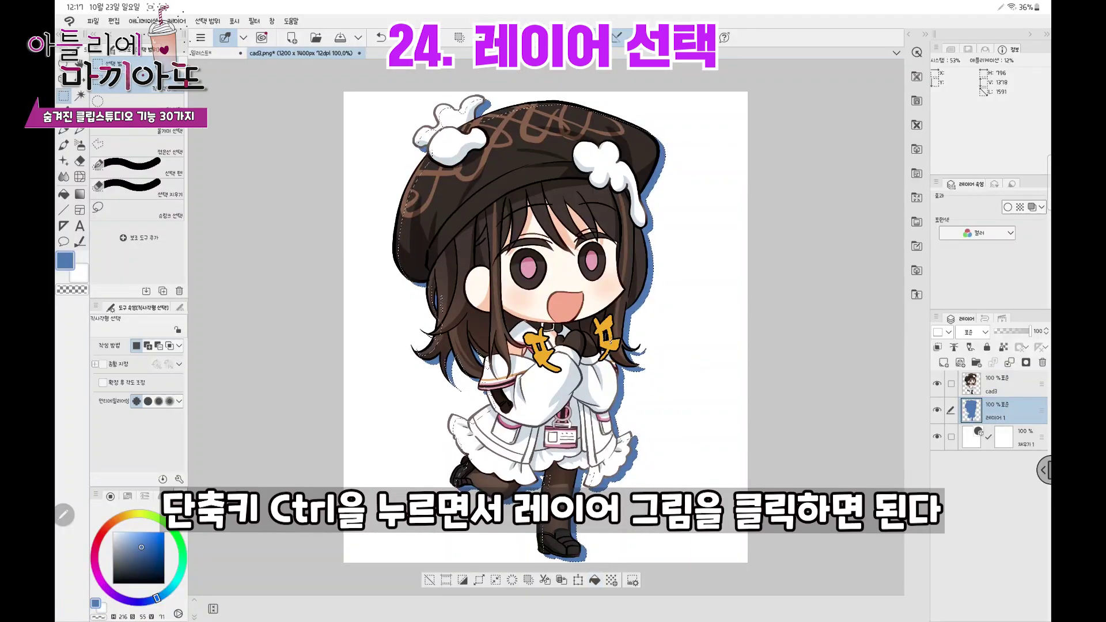
click(430, 581)
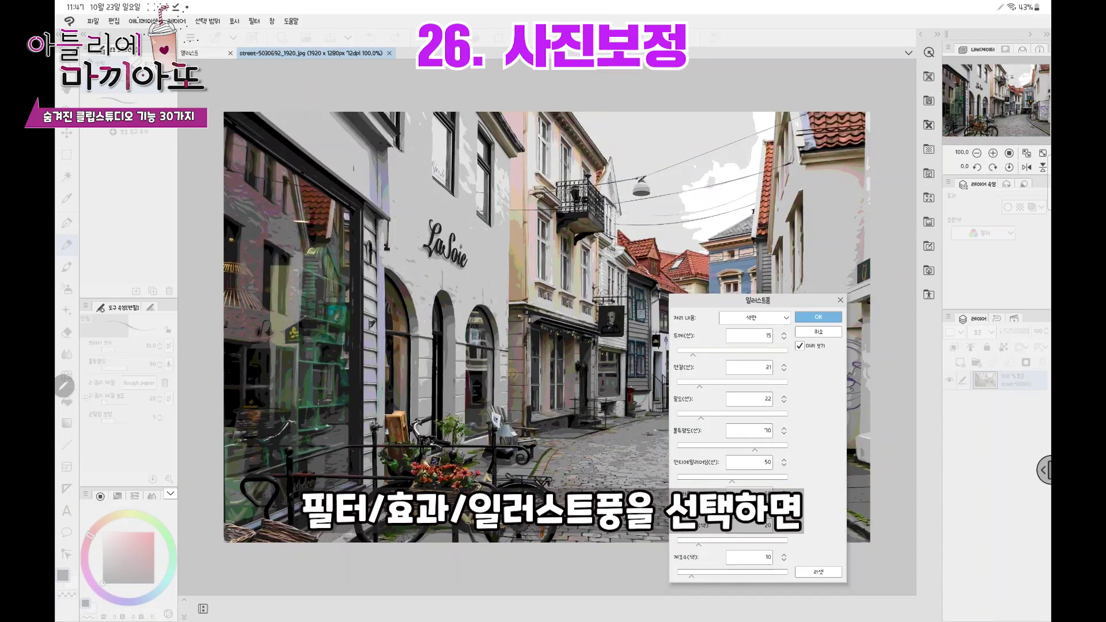
Raise the color gradation count of the Illustration filter on the street photo
drag(691, 575, 743, 574)
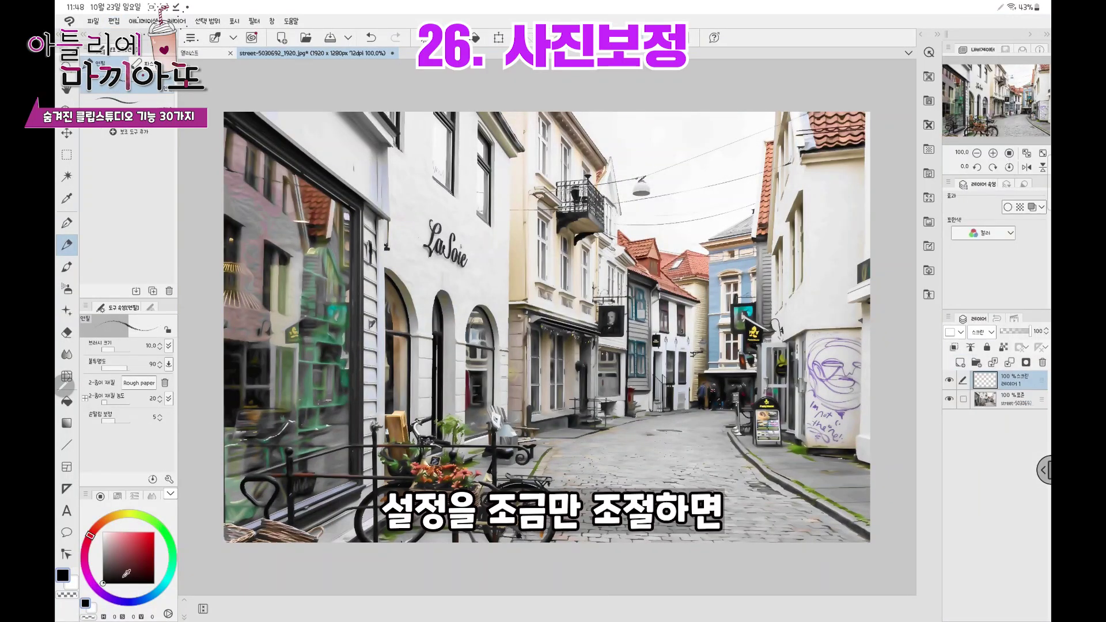
Apply a muted blue vertical gradient from the photo's upper edge on the Screen-mode layer, and select the photo layer
click(124, 547)
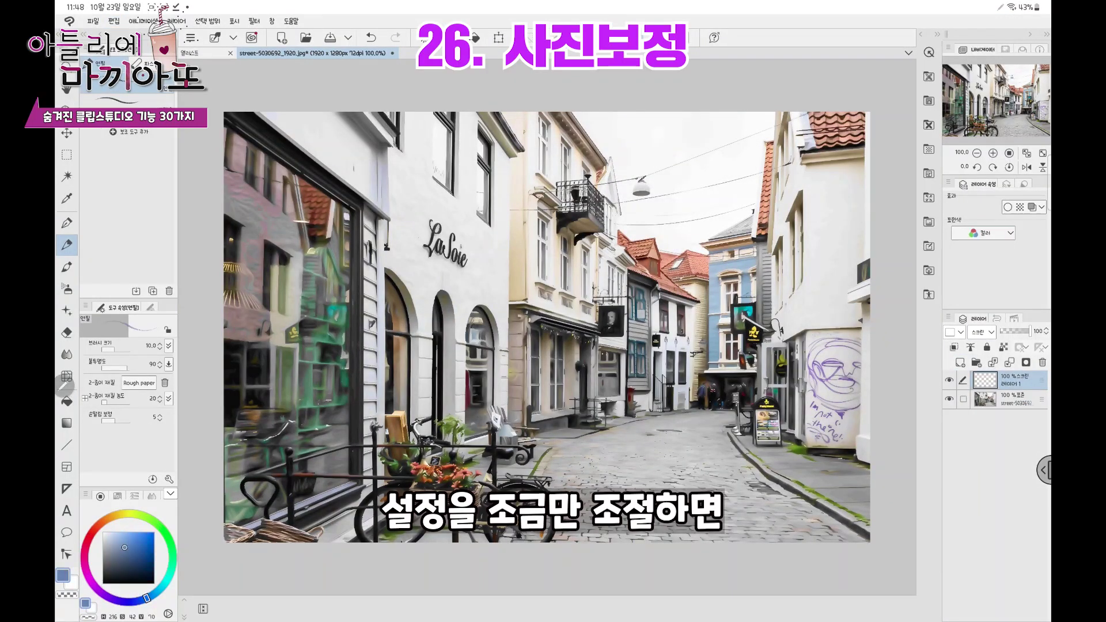
click(67, 423)
drag(547, 115, 548, 403)
click(1008, 399)
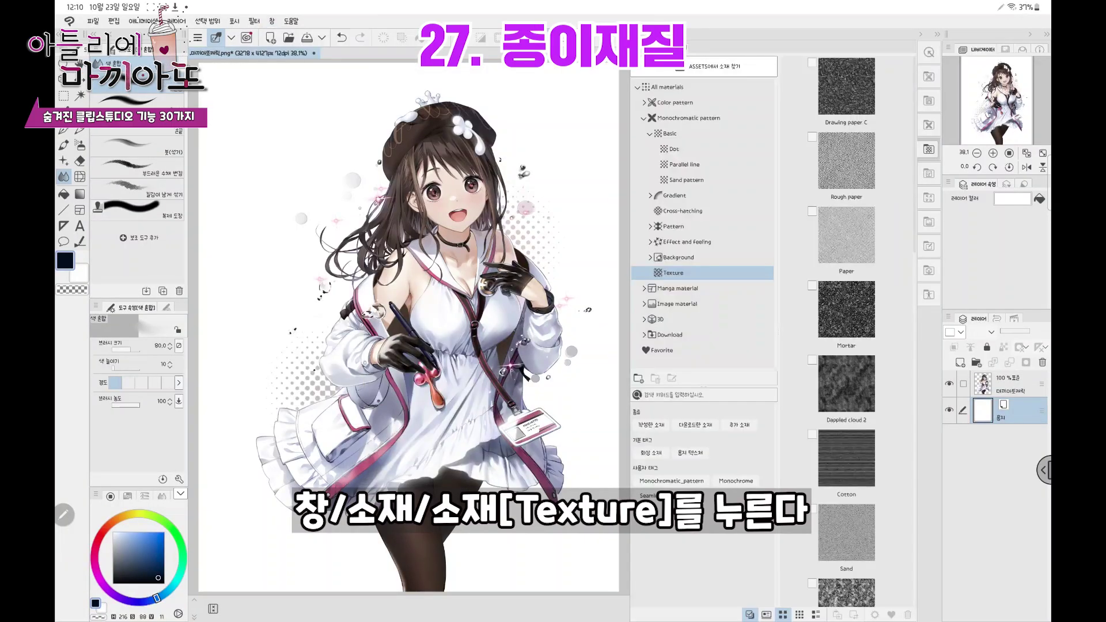
Place the Rough textured material from the Texture category over the illustration and turn on its texture overlay effect
scroll(846, 334, down, 10)
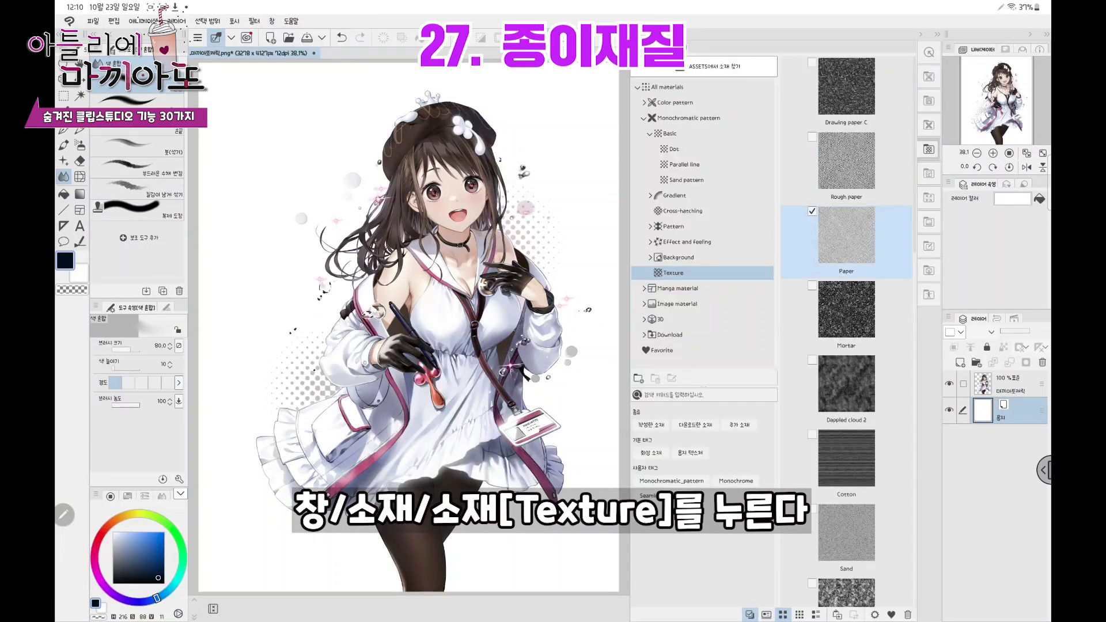
drag(847, 383, 464, 328)
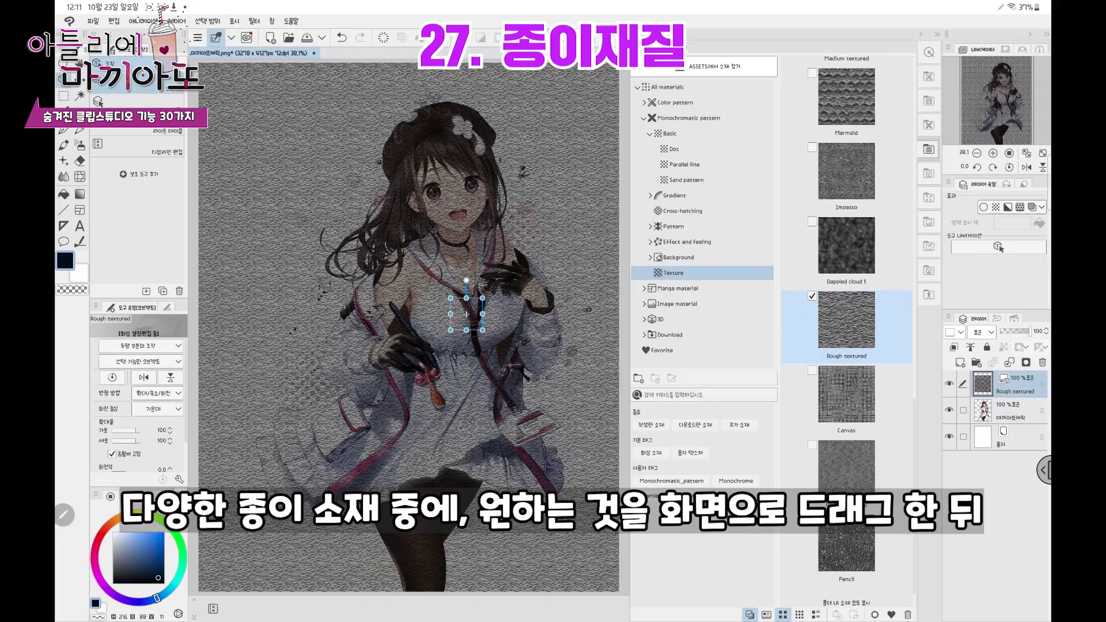
click(1020, 207)
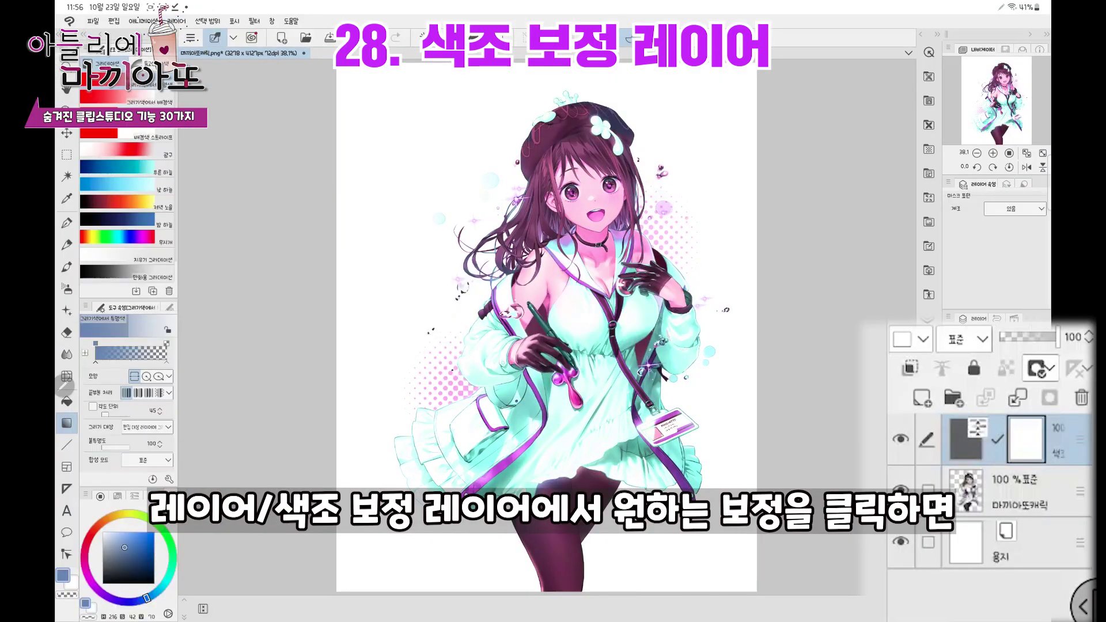
Erase parts of the tonal correction over the character's face and upper body with the soft eraser
key(e)
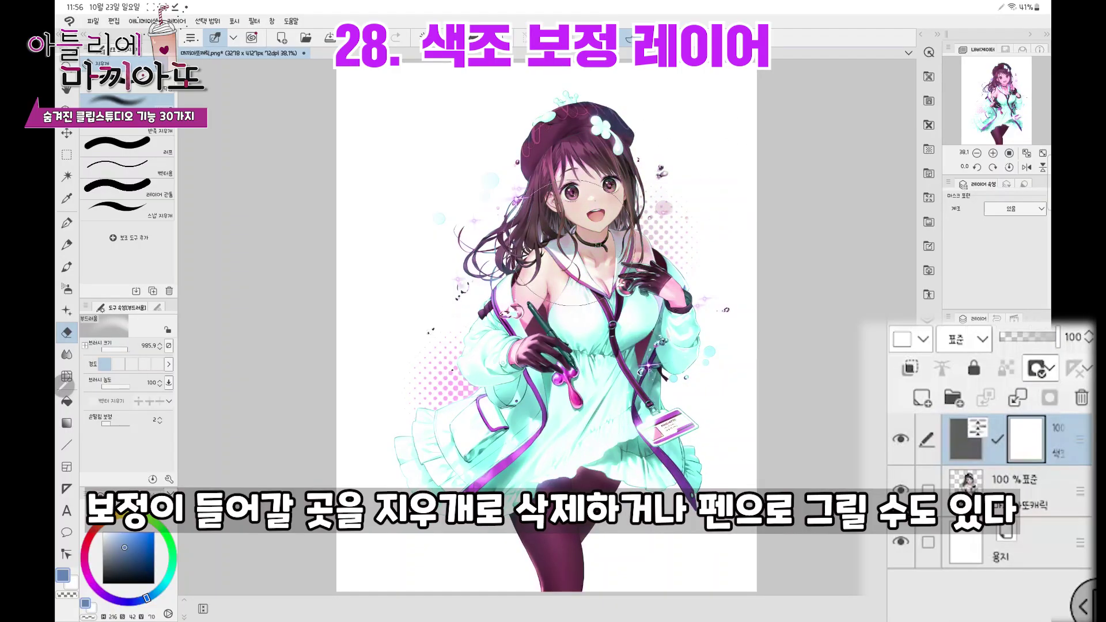
mouse_move(567, 285)
mouse_down()
mouse_move(501, 329)
mouse_move(480, 393)
mouse_up()
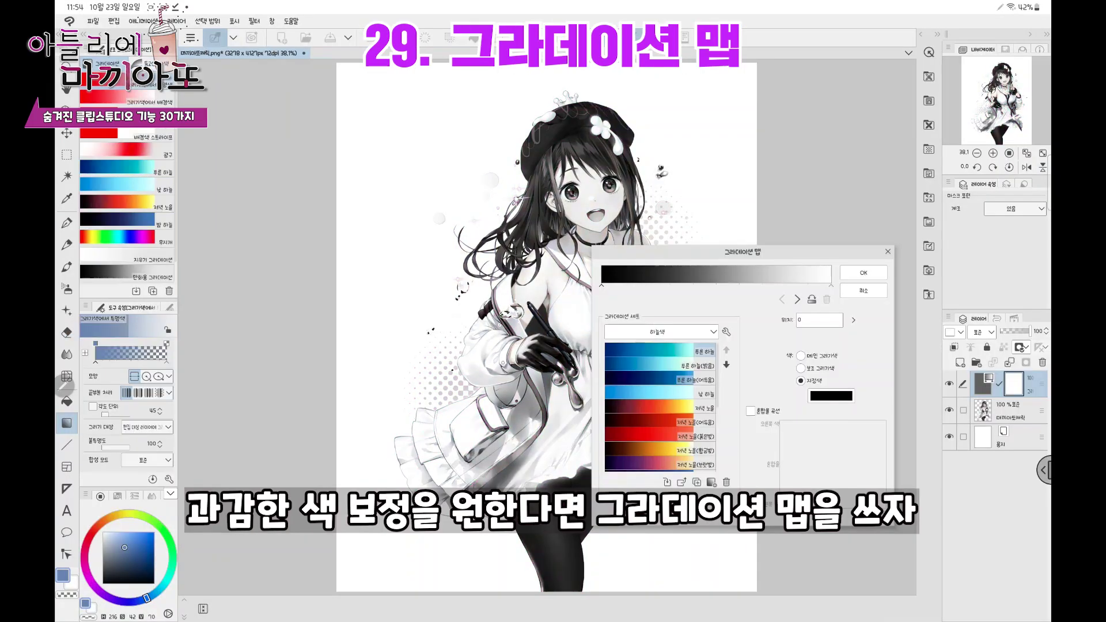
Try the purple morning-glow gradient 아침 노을(보랏빛) on the illustration's gradient map
scroll(661, 407, down, 5)
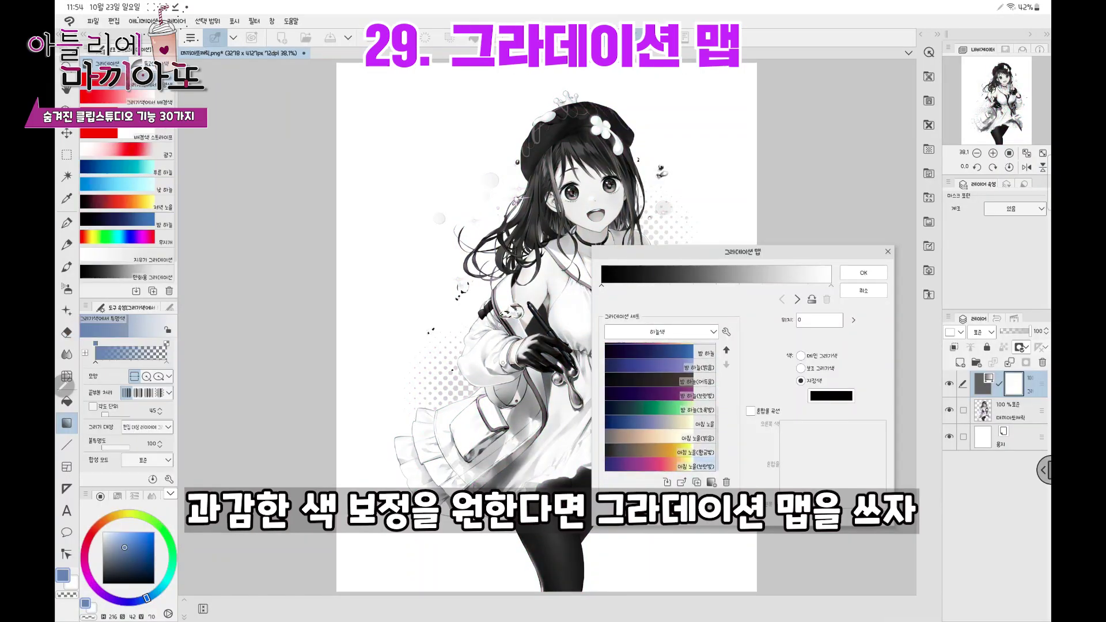
click(660, 466)
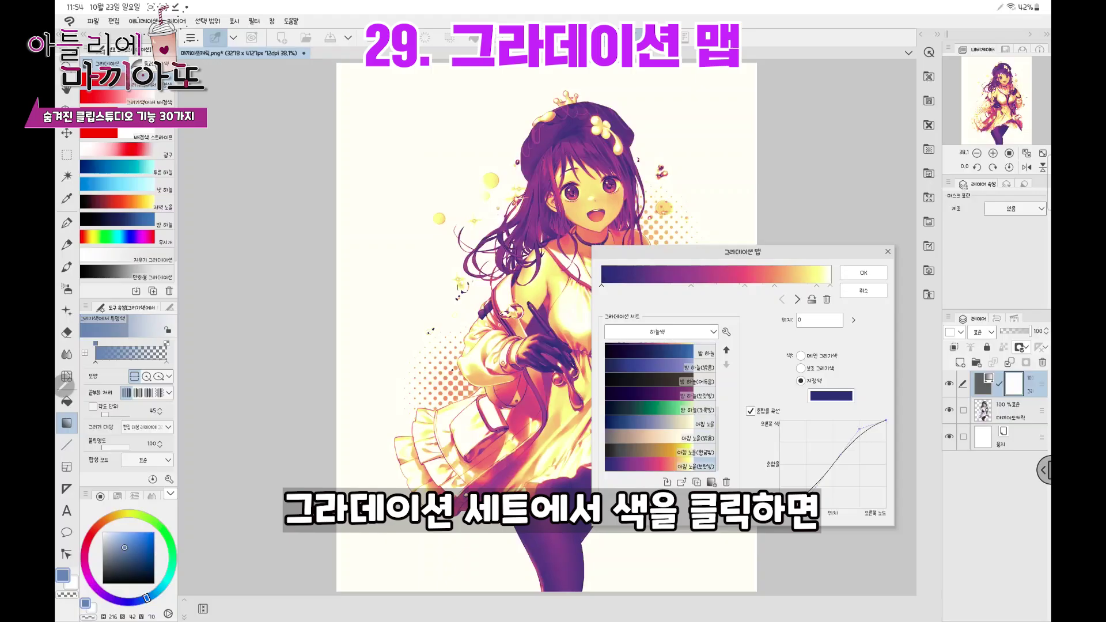
Try the thermography gradient from the 효과 set, and return to the sky-color set for a golden gradient map
click(657, 332)
click(658, 367)
click(649, 422)
click(657, 332)
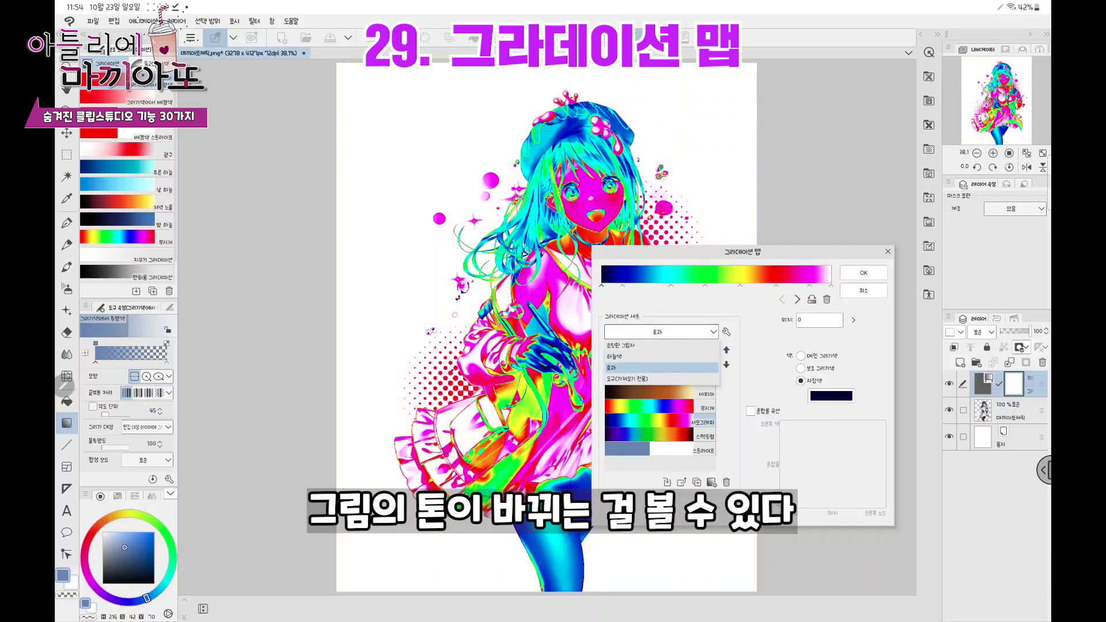
click(657, 356)
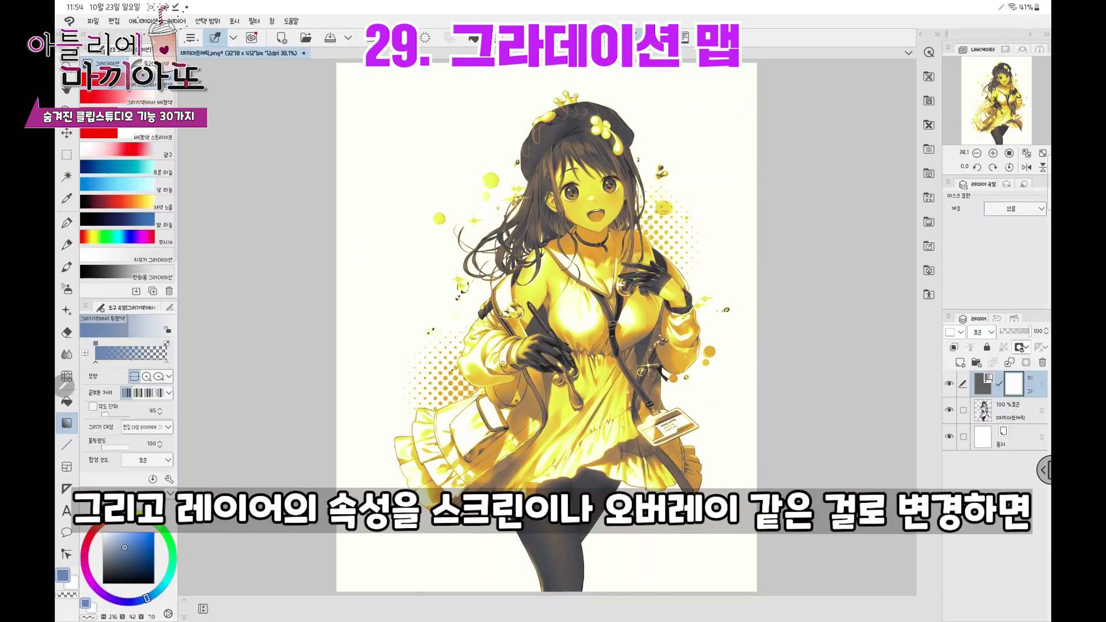
Set the gradient map layer's blending mode to Screen and its opacity to 48
click(982, 332)
click(988, 97)
drag(1030, 331, 1015, 331)
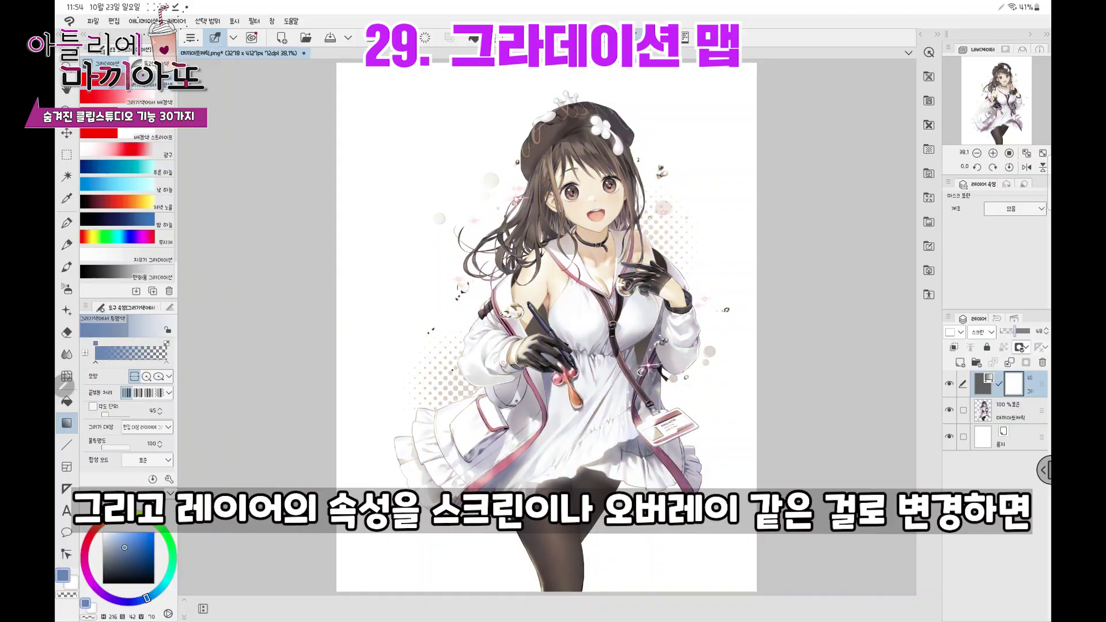